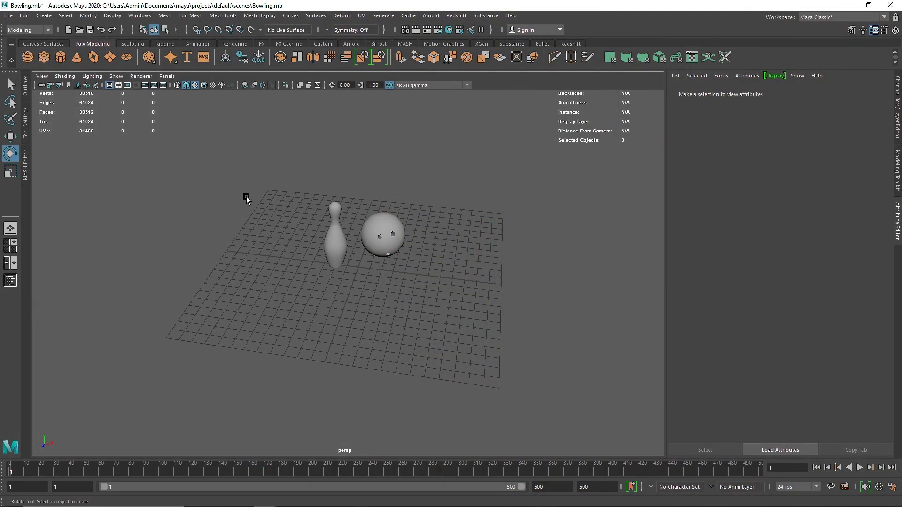
# - Examine the bowling pin and the bowling ball models from several angles
pyautogui.keyDown('alt'); pyautogui.moveTo(272, 198); pyautogui.dragTo(351, 214, button='right'); pyautogui.keyUp('alt')
pyautogui.click(336, 231)
pyautogui.press('f')
pyautogui.keyDown('alt'); pyautogui.moveTo(419, 249); pyautogui.dragTo(364, 246); pyautogui.keyUp('alt')
pyautogui.keyDown('alt'); pyautogui.moveTo(365, 245); pyautogui.dragTo(346, 249, button='right'); pyautogui.keyUp('alt')
pyautogui.keyDown('alt'); pyautogui.moveTo(332, 270); pyautogui.dragTo(369, 274); pyautogui.keyUp('alt')
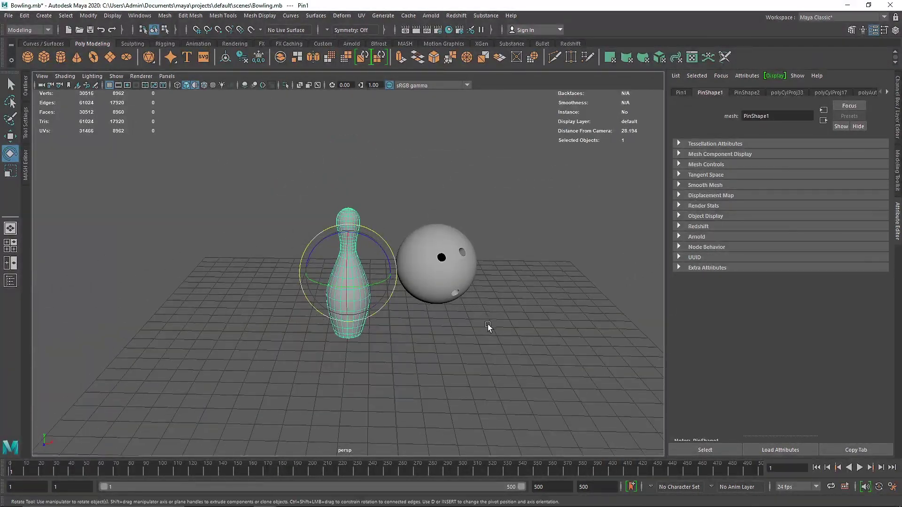
pyautogui.click(460, 261)
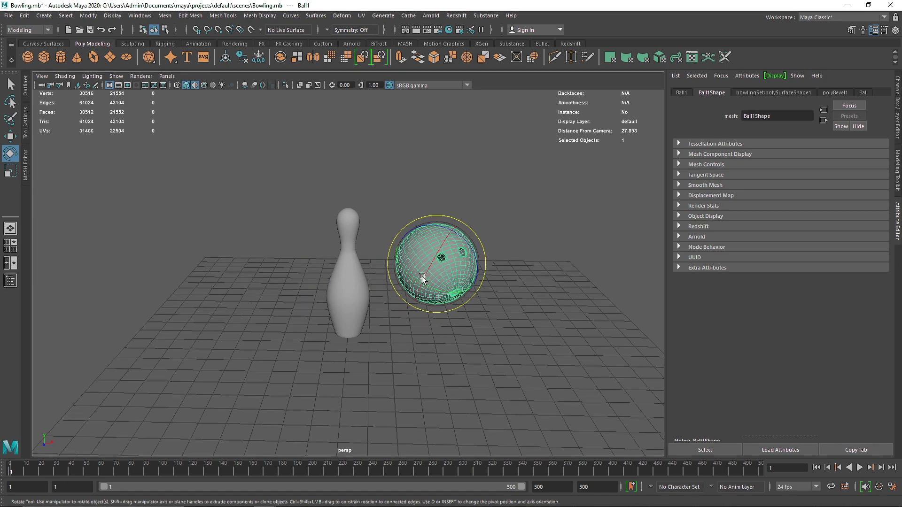
pyautogui.click(350, 310)
pyautogui.scroll(-3, 372, 321)
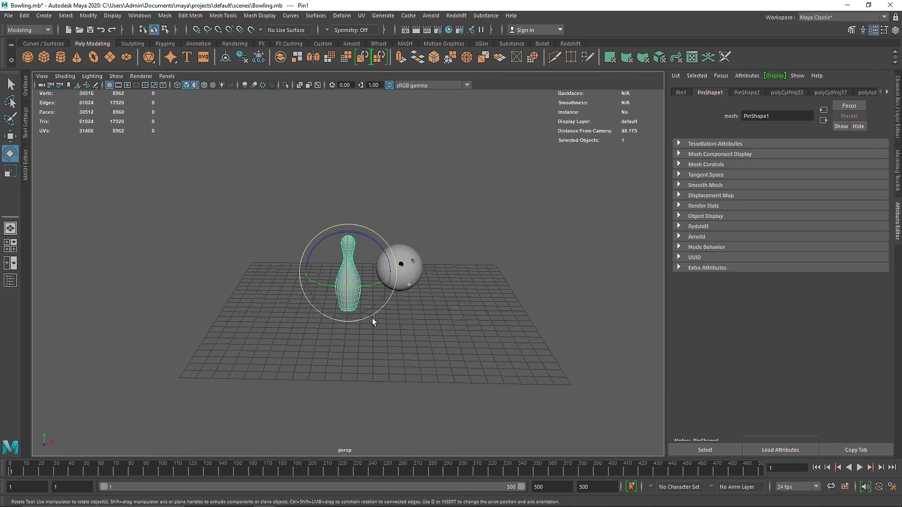
pyautogui.keyDown('alt'); pyautogui.moveTo(371, 314); pyautogui.dragTo(409, 337); pyautogui.keyUp('alt')
pyautogui.click(353, 207)
pyautogui.click(349, 235)
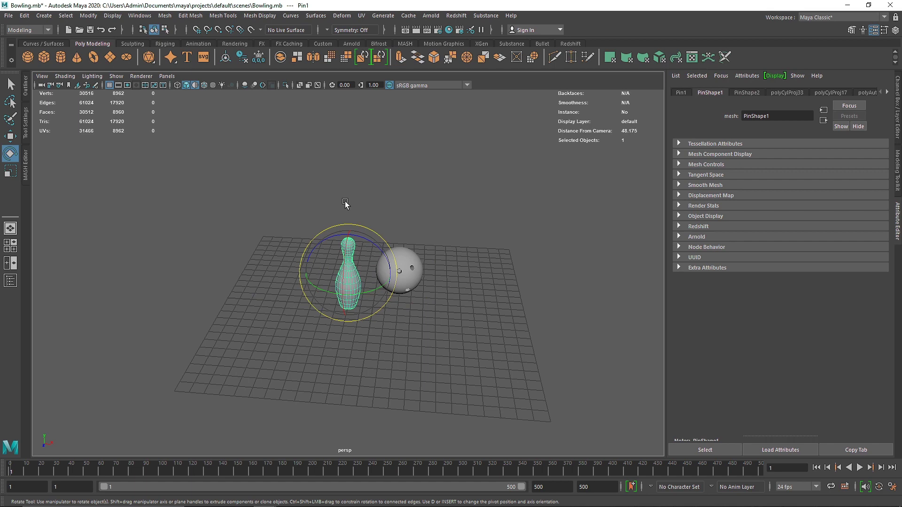
# - Move the bowling ball onto the grid's centre line with grid snapping, working in an orthographic view
pyautogui.keyDown('alt'); pyautogui.moveTo(351, 215); pyautogui.dragTo(300, 333); pyautogui.keyUp('alt')
pyautogui.click(403, 306)
pyautogui.press('w')
pyautogui.click(395, 290)
pyautogui.press('space')
pyautogui.press('space')
pyautogui.scroll(-6, 280, 344)
pyautogui.press('x')
pyautogui.moveTo(298, 275); pyautogui.dragTo(350, 232)
pyautogui.moveTo(349, 198); pyautogui.dragTo(349, 201)
pyautogui.press('space')
pyautogui.press('space')
pyautogui.keyDown('alt'); pyautogui.moveTo(399, 247); pyautogui.dragTo(331, 269); pyautogui.keyUp('alt')
# - Snap the pin to the grid at X 0 and Z -4, and show the top view in wireframe
pyautogui.click(346, 281)
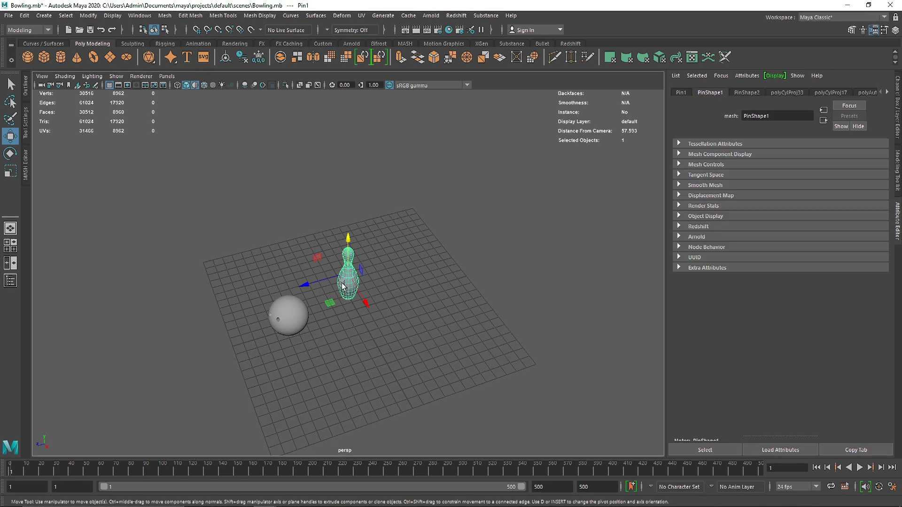
pyautogui.moveTo(365, 302); pyautogui.dragTo(401, 288)
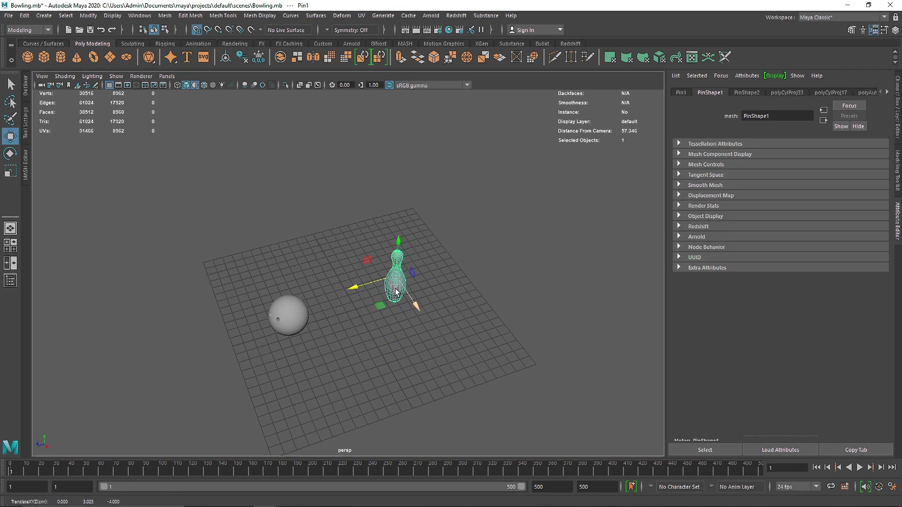
pyautogui.press('f')
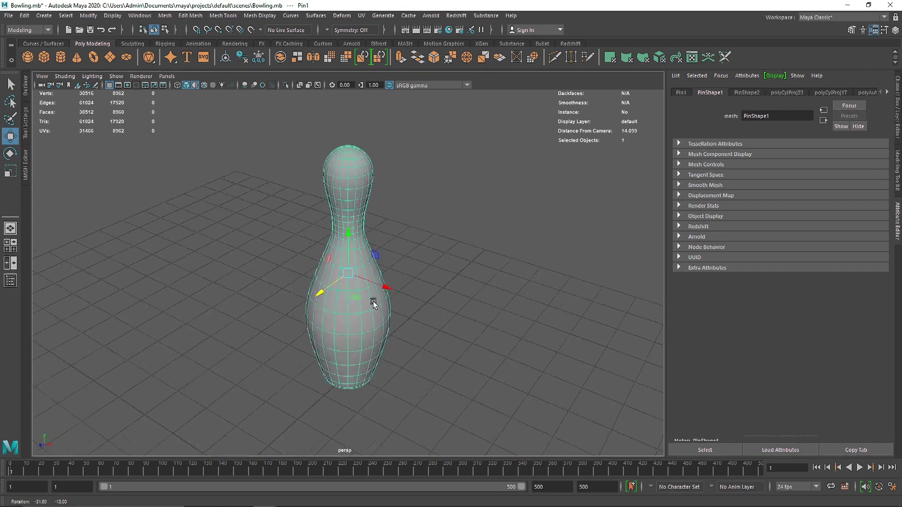
pyautogui.press('space')
pyautogui.press('space')
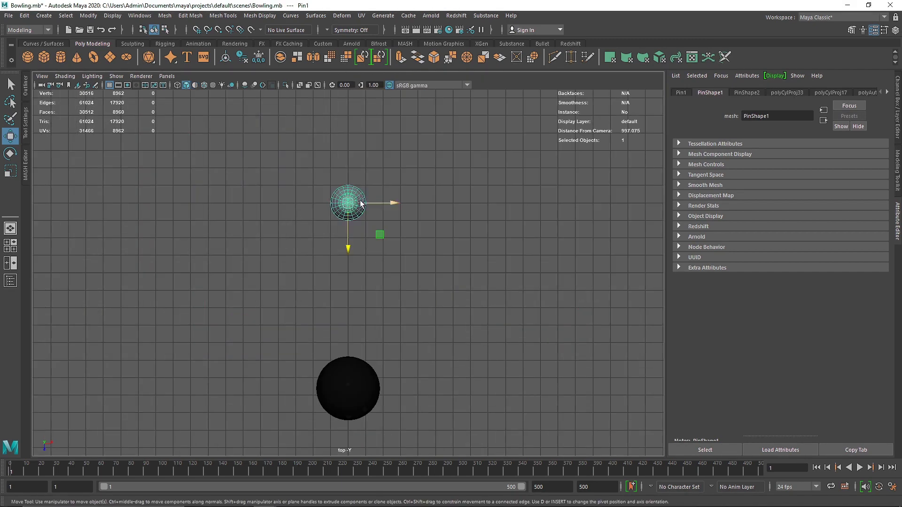
pyautogui.press('4')
pyautogui.click(431, 193)
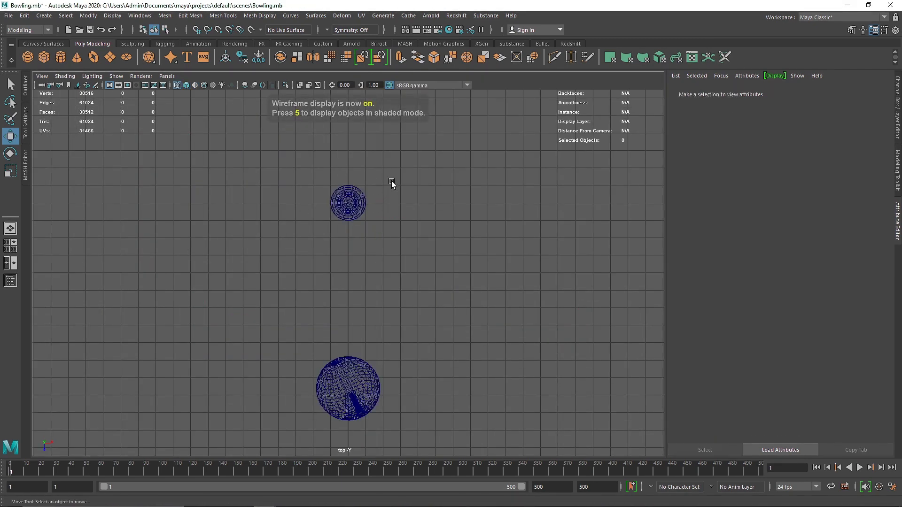
# - Check the pin's placement against the grid lines from above and in perspective
pyautogui.scroll(5, 378, 179)
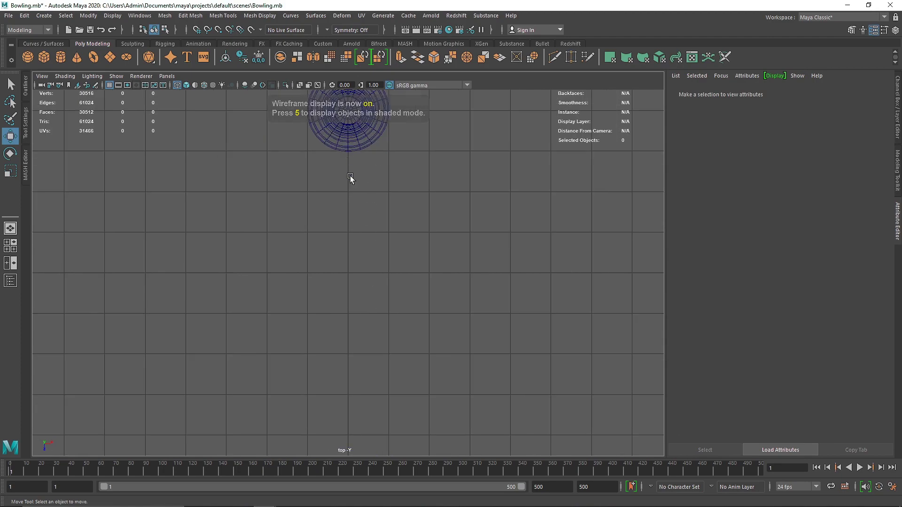
pyautogui.click(365, 132)
pyautogui.press('f')
pyautogui.scroll(-5, 390, 182)
pyautogui.press('space')
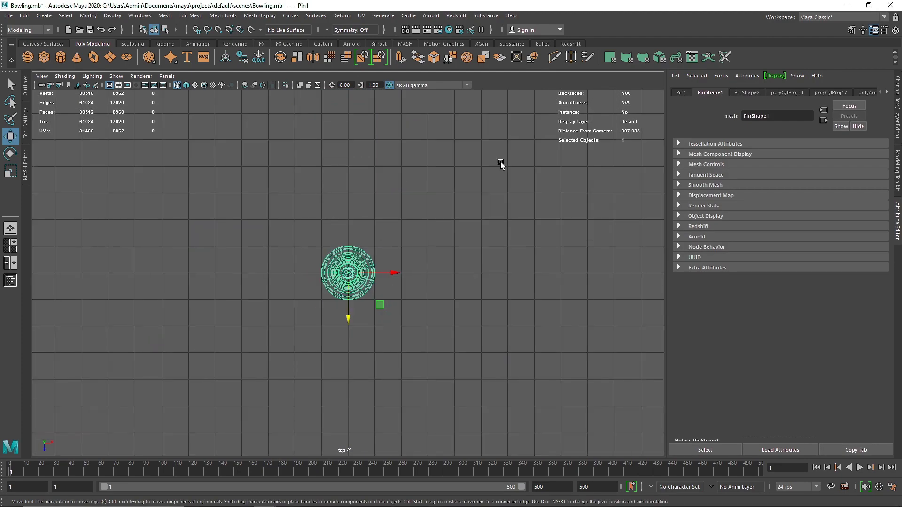
pyautogui.press('space')
pyautogui.keyDown('alt'); pyautogui.moveTo(376, 191); pyautogui.dragTo(352, 244); pyautogui.keyUp('alt')
pyautogui.scroll(-6, 338, 280)
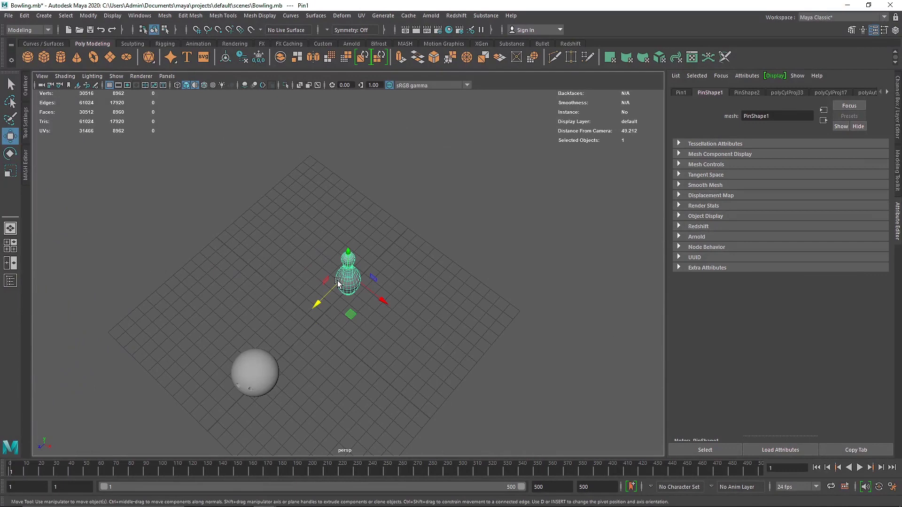
# - Duplicate the pin about 2.44 units along X and repeat the copy to form a row of seven pins
pyautogui.keyDown('shift'); pyautogui.moveTo(383, 297); pyautogui.dragTo(407, 318); pyautogui.keyUp('shift')
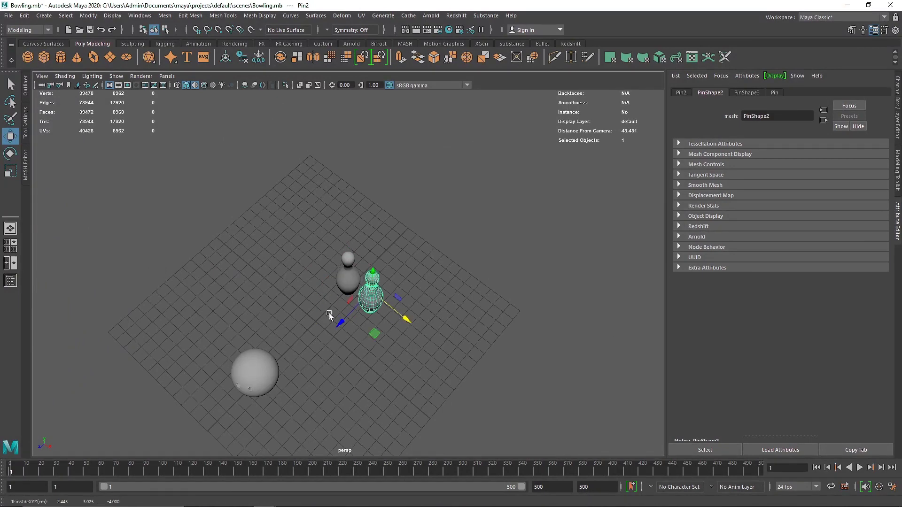
pyautogui.keyDown('alt'); pyautogui.moveTo(340, 313); pyautogui.dragTo(311, 314); pyautogui.keyUp('alt')
pyautogui.hotkey('shift', 'd')
pyautogui.hotkey('shift', 'd')
pyautogui.hotkey('shift', 'd')
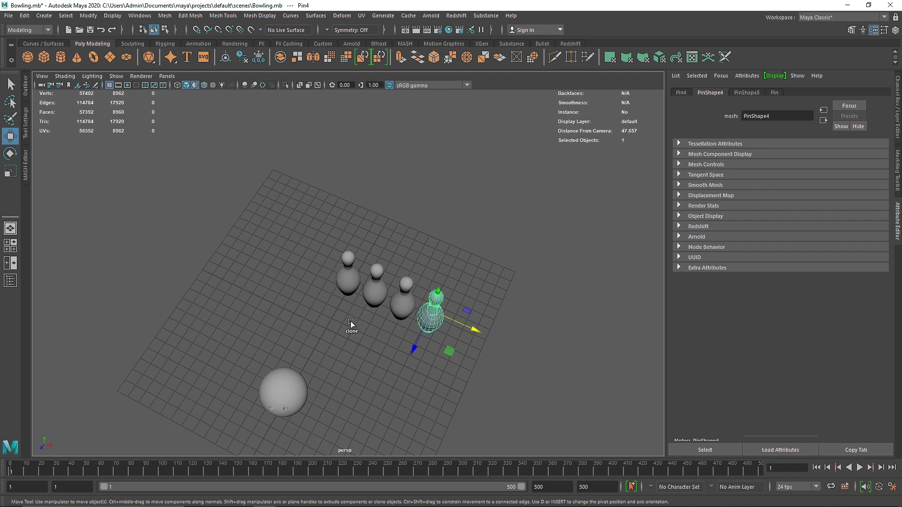
pyautogui.hotkey('shift', 'd')
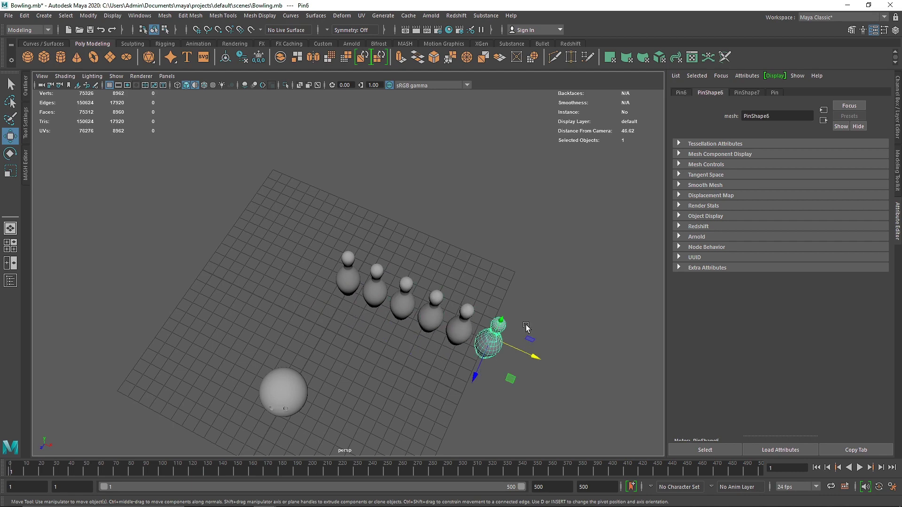
pyautogui.hotkey('shift', 'd')
# - Duplicate the row of seven pins and move the copy forward towards the ball as a second row
pyautogui.keyDown('alt'); pyautogui.moveTo(434, 358); pyautogui.dragTo(426, 319); pyautogui.keyUp('alt')
pyautogui.scroll(-4, 441, 337)
pyautogui.moveTo(579, 272); pyautogui.dragTo(305, 260)
pyautogui.keyDown('alt'); pyautogui.moveTo(426, 296); pyautogui.dragTo(399, 308); pyautogui.keyUp('alt')
pyautogui.hotkey('ctrl', 'd')
pyautogui.moveTo(333, 294); pyautogui.dragTo(372, 353)
pyautogui.moveTo(308, 331); pyautogui.dragTo(314, 323)
# - Delete the pin at each end of the second row, leaving five pins
pyautogui.keyDown('alt'); pyautogui.moveTo(340, 335); pyautogui.dragTo(341, 329); pyautogui.keyUp('alt')
pyautogui.click(335, 332)
pyautogui.click(335, 294)
pyautogui.press('Delete')
pyautogui.click(442, 368)
pyautogui.moveTo(483, 352); pyautogui.dragTo(436, 365)
pyautogui.hotkey('ctrl', 'd')
pyautogui.moveTo(318, 316); pyautogui.dragTo(300, 328)
pyautogui.hotkey('ctrl', 'z')
pyautogui.keyDown('alt'); pyautogui.moveTo(362, 353); pyautogui.dragTo(347, 364); pyautogui.keyUp('alt')
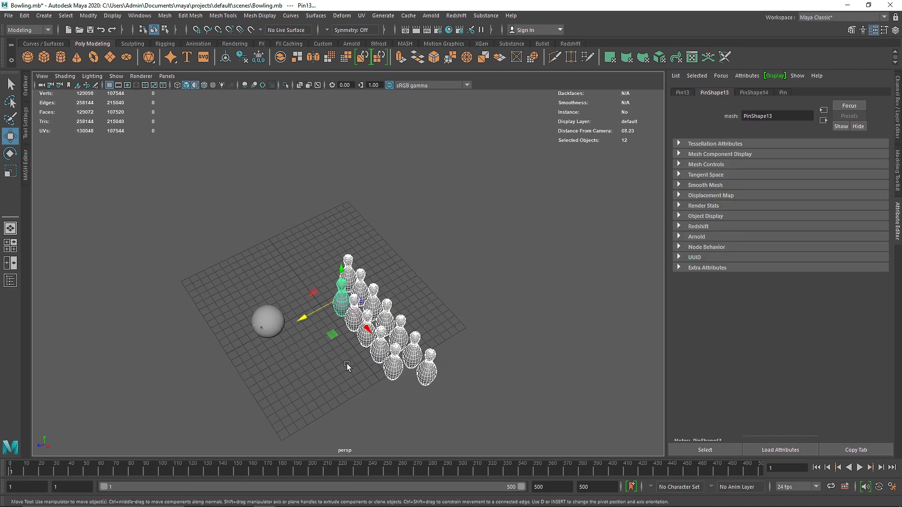
pyautogui.press('Delete')
# - Select the five pins of the second row, duplicate them and move the copy forward as a third row
pyautogui.press('space')
pyautogui.press('space')
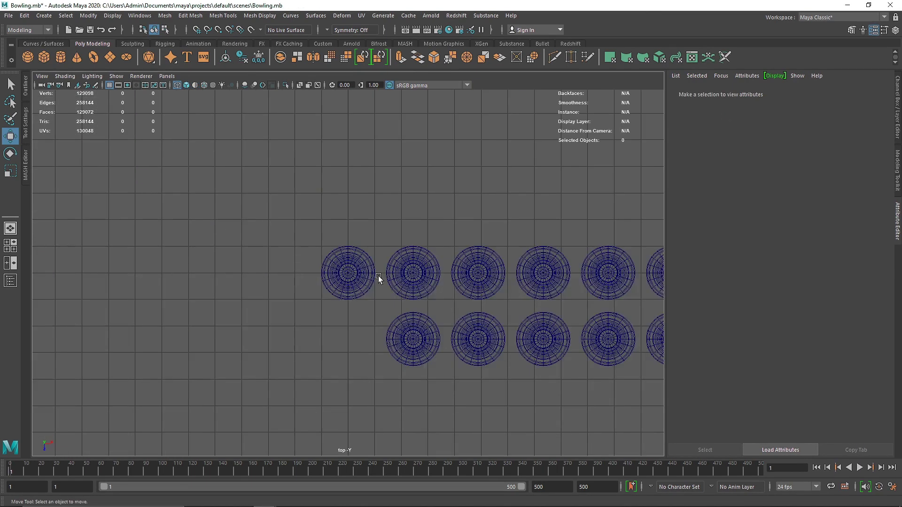
pyautogui.scroll(-3, 460, 314)
pyautogui.moveTo(403, 331); pyautogui.dragTo(403, 330)
pyautogui.press('space')
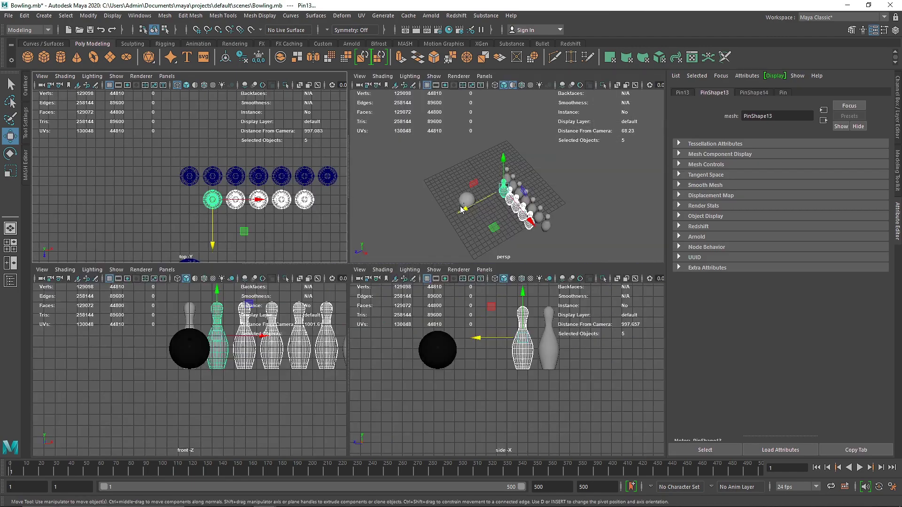
pyautogui.press('space')
pyautogui.keyDown('alt'); pyautogui.moveTo(290, 321); pyautogui.dragTo(359, 340); pyautogui.keyUp('alt')
# - Delete the end pins of the third row, leaving three pins
pyautogui.click(360, 340)
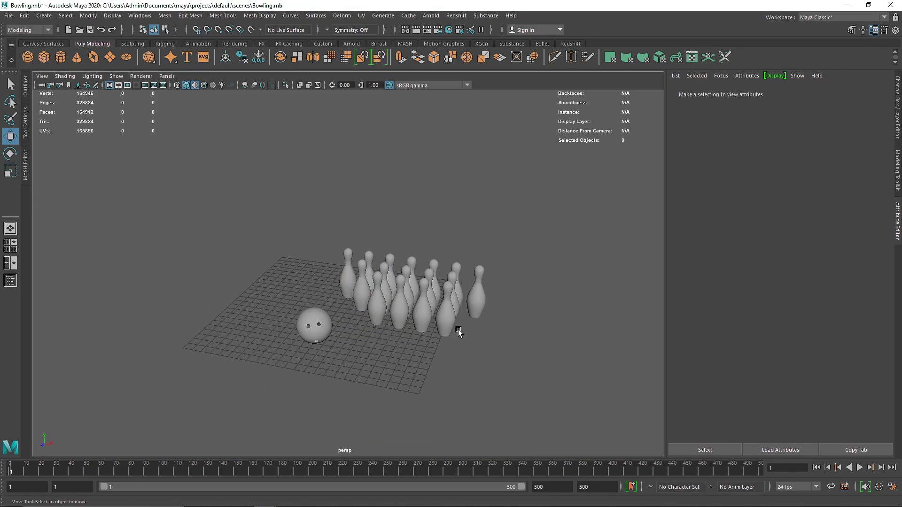
pyautogui.click(443, 326)
pyautogui.press('Delete')
# - Duplicate the middle pin of the third row and move it forward to about Z 3.4 as the front pin
pyautogui.click(405, 318)
pyautogui.press('f')
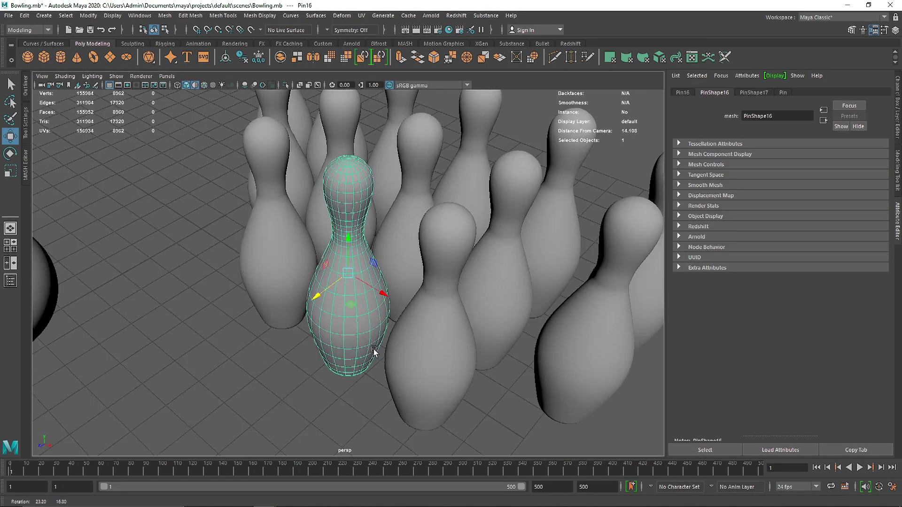
pyautogui.moveTo(310, 299); pyautogui.dragTo(213, 361)
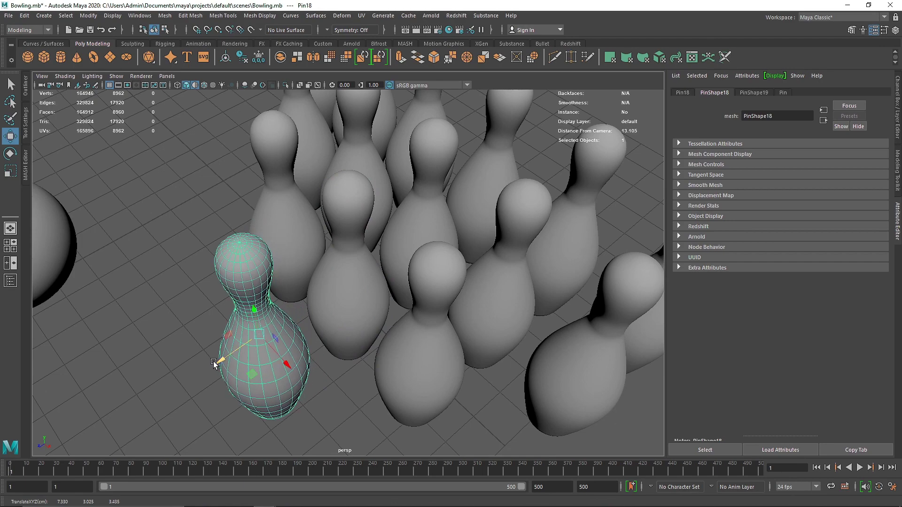
pyautogui.scroll(-5, 337, 382)
pyautogui.keyDown('alt'); pyautogui.moveTo(337, 382); pyautogui.dragTo(367, 348); pyautogui.keyUp('alt')
pyautogui.scroll(-4, 367, 348)
pyautogui.scroll(2, 367, 348)
# - Select all sixteen pins and move the triangle far back from the ball, centred on the ball's line
pyautogui.moveTo(484, 326); pyautogui.dragTo(440, 291)
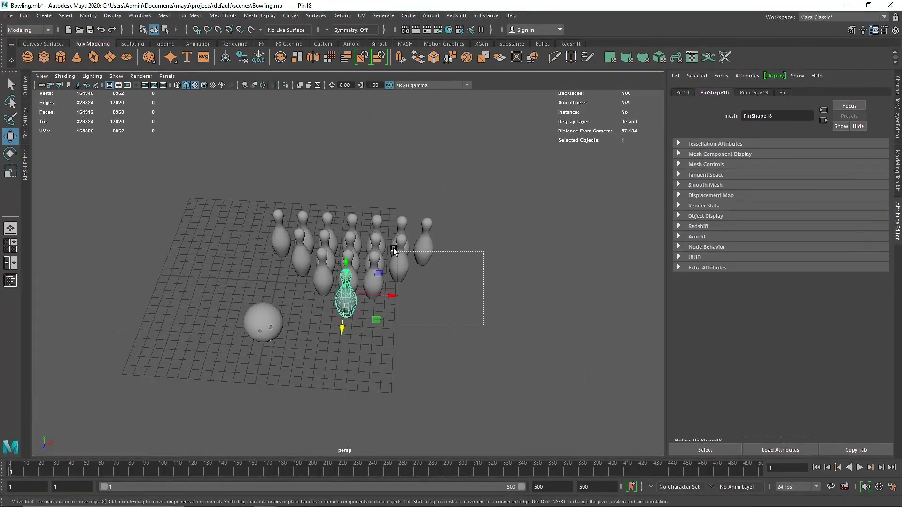
pyautogui.moveTo(277, 151); pyautogui.dragTo(277, 151)
pyautogui.keyDown('alt'); pyautogui.moveTo(283, 319); pyautogui.dragTo(264, 301); pyautogui.keyUp('alt')
pyautogui.press('space')
pyautogui.press('space')
pyautogui.scroll(-4, 409, 302)
pyautogui.scroll(-4, 410, 302)
pyautogui.keyDown('alt'); pyautogui.moveTo(366, 214); pyautogui.dragTo(392, 286, button='middle'); pyautogui.keyUp('alt')
pyautogui.moveTo(422, 367); pyautogui.dragTo(387, 180)
pyautogui.scroll(4, 381, 166)
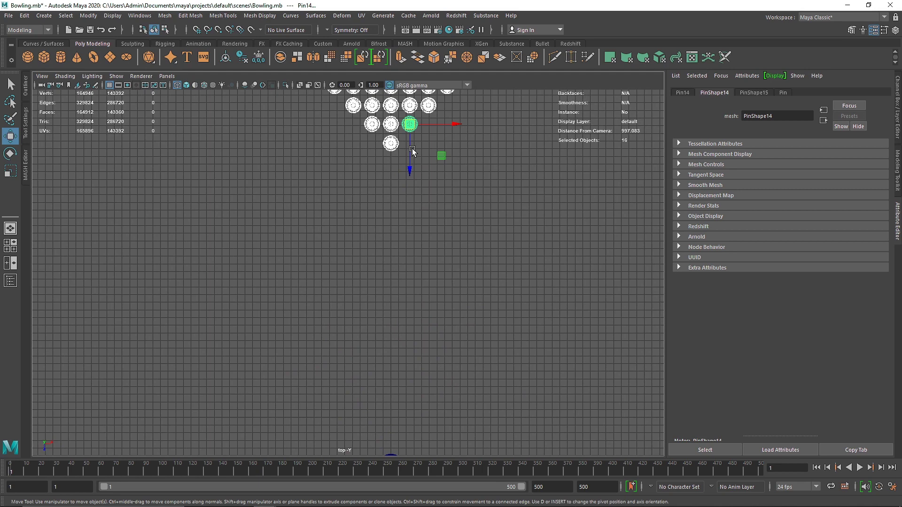
# - Create a polygon plane at the grid centre and scale it uniformly to about 28.97
pyautogui.press('space')
pyautogui.press('space')
pyautogui.scroll(-5, 361, 226)
pyautogui.keyDown('alt'); pyautogui.moveTo(360, 225); pyautogui.dragTo(297, 205); pyautogui.keyUp('alt')
pyautogui.click(346, 261)
pyautogui.scroll(1, 341, 259)
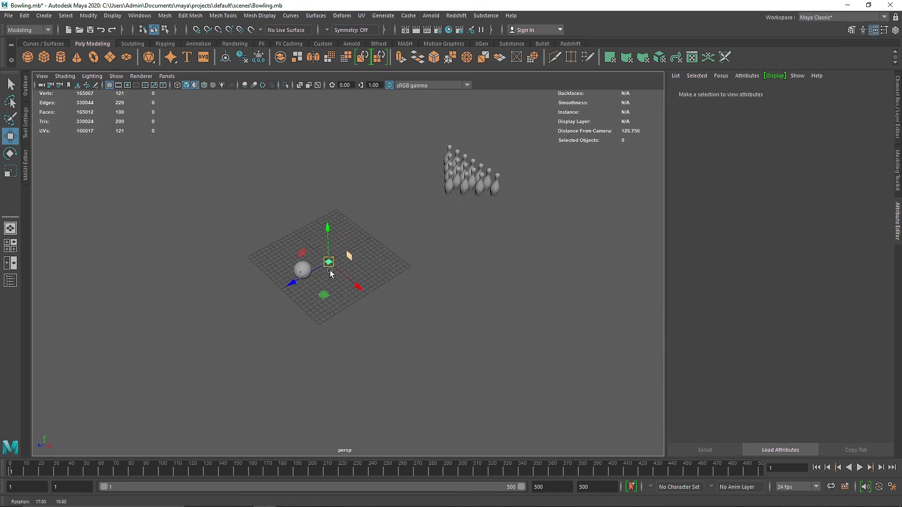
pyautogui.press('r')
pyautogui.moveTo(331, 261); pyautogui.dragTo(477, 314)
pyautogui.scroll(-3, 374, 295)
pyautogui.scroll(-2, 374, 295)
pyautogui.moveTo(339, 265); pyautogui.dragTo(305, 249)
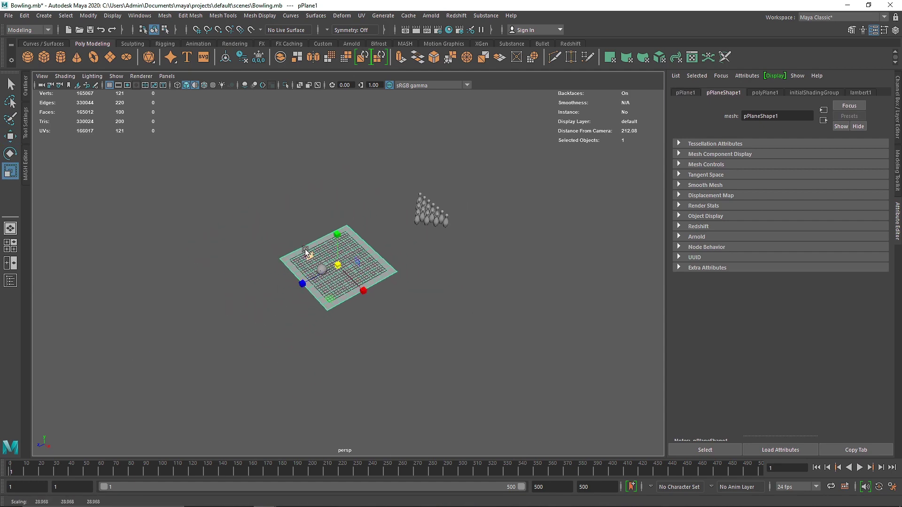
# - Shape the plane into a long lane under the pins, about 133.3 in Z and 22.6 in X, positioned at about Z 16.05
pyautogui.moveTo(302, 283); pyautogui.dragTo(266, 302)
pyautogui.press('w')
pyautogui.press('r')
pyautogui.press('w')
pyautogui.press('r')
pyautogui.moveTo(322, 311); pyautogui.dragTo(299, 303)
# - Reduce the plane's width and height subdivisions to 1 so it is a single face
pyautogui.hotkey('ctrl', 'a')
pyautogui.click(776, 200)
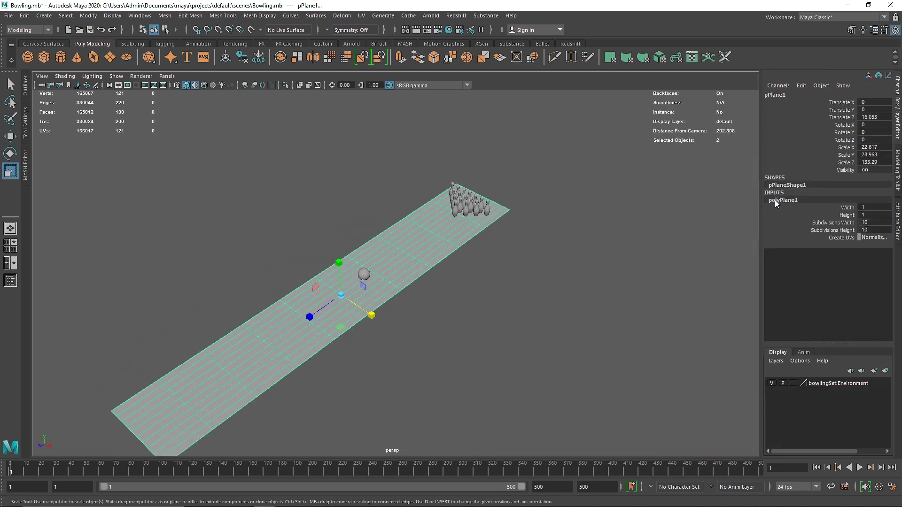
pyautogui.click(568, 217)
pyautogui.click(400, 231)
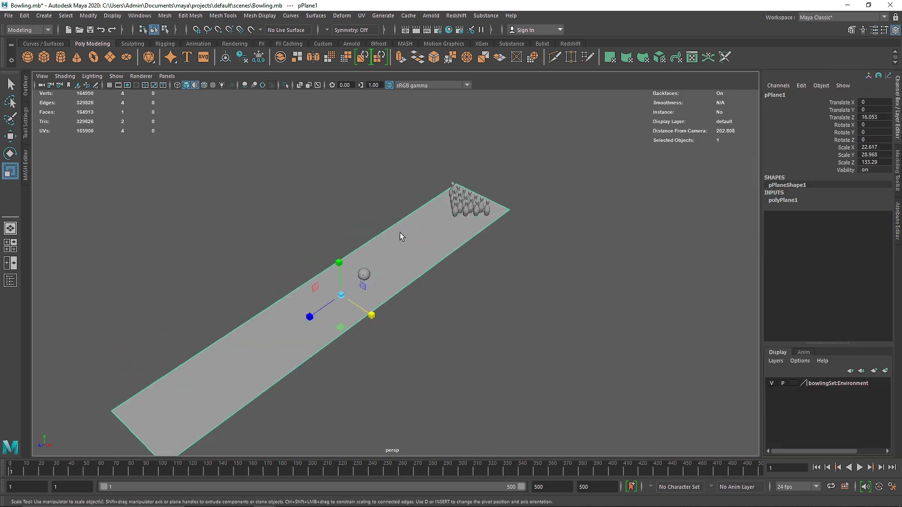
# - Extrude the lane's two long edges and scale them outward to form a narrow strip along each side
pyautogui.moveTo(413, 221); pyautogui.dragTo(413, 197, button='right')
pyautogui.moveTo(418, 246)
pyautogui.keyDown('alt'); pyautogui.mouseDown()
pyautogui.moveTo(402, 251)
pyautogui.moveTo(430, 242)
pyautogui.mouseUp(); pyautogui.keyUp('alt')
pyautogui.click(428, 275)
pyautogui.keyDown('shift'); pyautogui.click(386, 237); pyautogui.keyUp('shift')
pyautogui.hotkey('ctrl', 'e')
pyautogui.press('w')
pyautogui.moveTo(383, 300); pyautogui.dragTo(410, 302)
pyautogui.hotkey('ctrl', 'z')
pyautogui.press('r')
# - Extrude the two side strip faces and move them down about 2.77 to form the gutters
pyautogui.moveTo(387, 321)
pyautogui.mouseDown(button='right')
pyautogui.moveTo(390, 295)
pyautogui.moveTo(387, 326)
pyautogui.mouseUp(button='right')
pyautogui.click(388, 326)
pyautogui.keyDown('shift'); pyautogui.click(280, 325); pyautogui.keyUp('shift')
pyautogui.hotkey('ctrl', 'e')
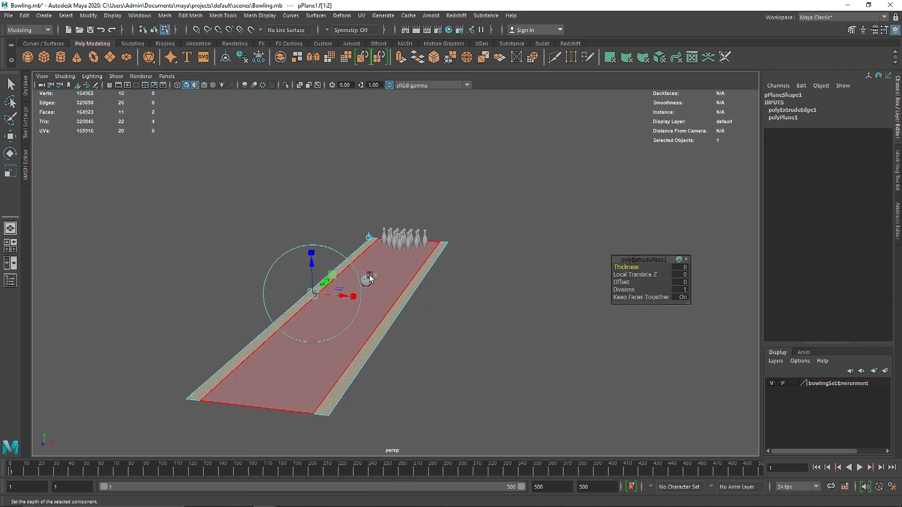
pyautogui.press('w')
pyautogui.moveTo(354, 263); pyautogui.dragTo(357, 267)
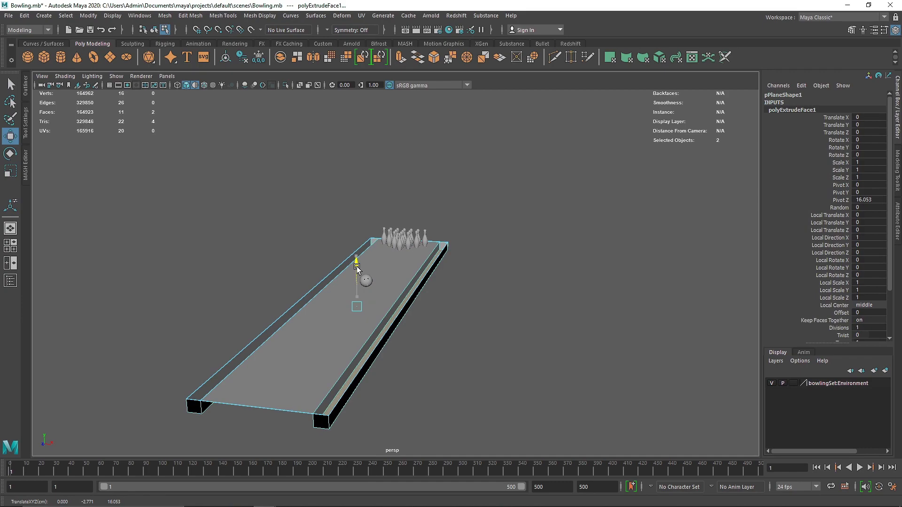
# - Delete the end cap faces of both gutters at the pin end of the lane
pyautogui.click(441, 247)
pyautogui.press('f')
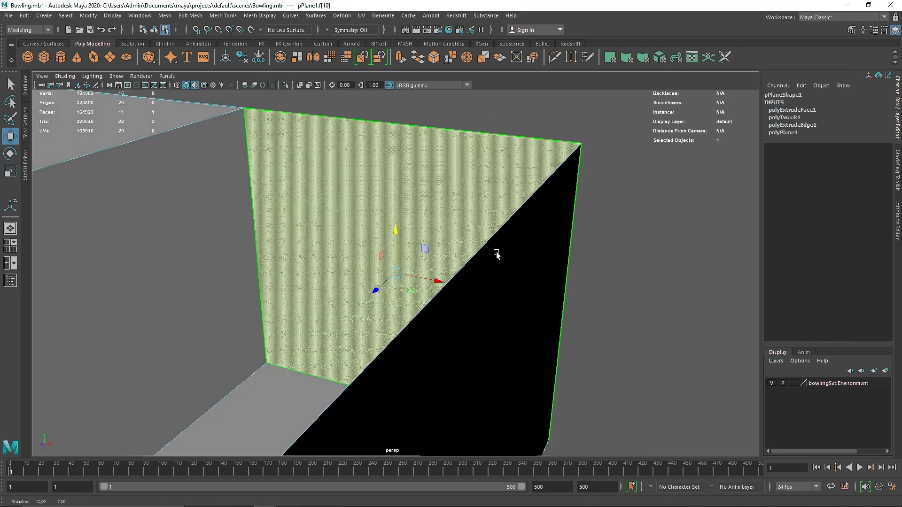
pyautogui.keyDown('alt'); pyautogui.moveTo(503, 252); pyautogui.dragTo(318, 257); pyautogui.keyUp('alt')
pyautogui.scroll(-10, 511, 275)
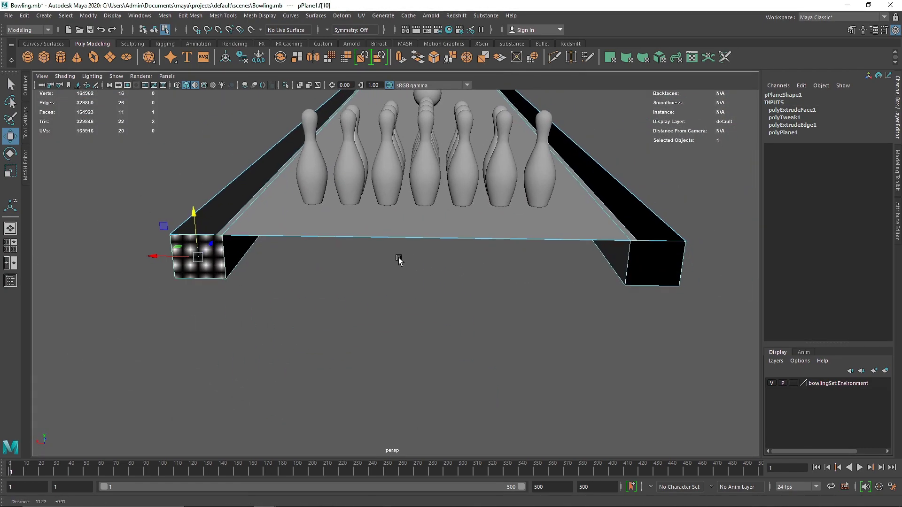
pyautogui.keyDown('shift'); pyautogui.click(656, 263); pyautogui.keyUp('shift')
pyautogui.press('Delete')
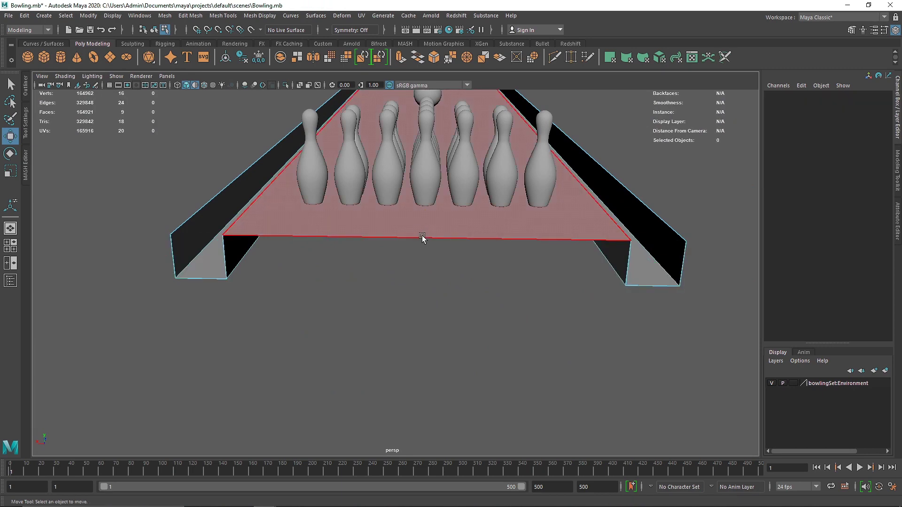
# - Bridge the inner vertical edges of the two gutters to close the gap below the lane's pin end
pyautogui.click(383, 243)
pyautogui.keyDown('alt'); pyautogui.moveTo(372, 249); pyautogui.dragTo(378, 221); pyautogui.keyUp('alt')
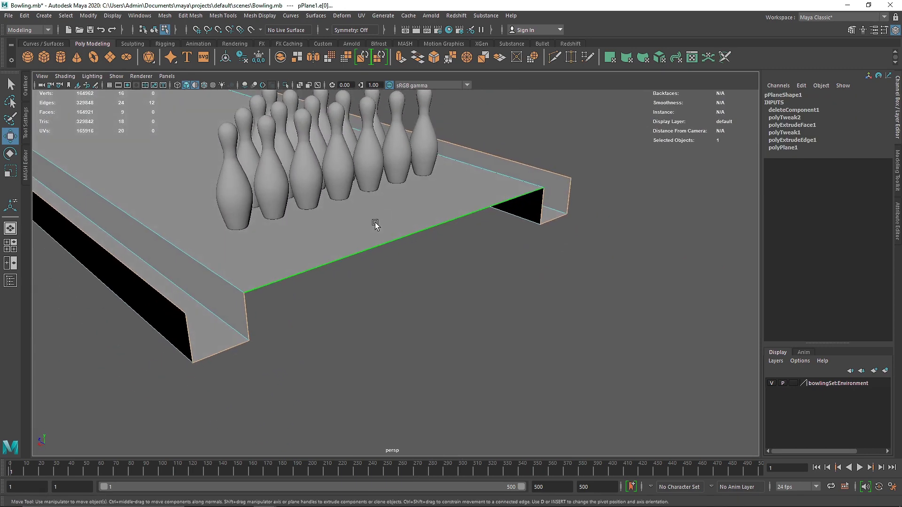
pyautogui.click(228, 347)
pyautogui.keyDown('alt'); pyautogui.moveTo(228, 348); pyautogui.dragTo(554, 272); pyautogui.keyUp('alt')
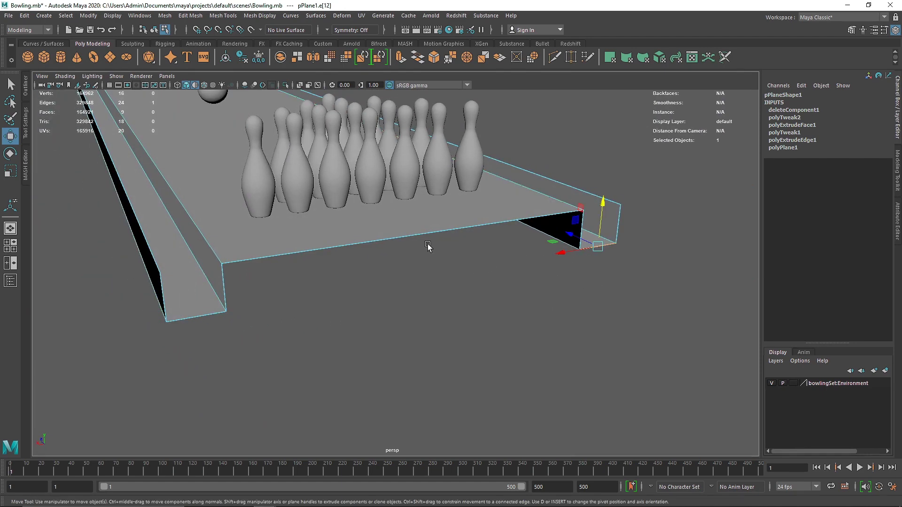
pyautogui.click(346, 241)
pyautogui.moveTo(346, 239); pyautogui.dragTo(299, 262, button='right')
pyautogui.keyDown('shift'); pyautogui.moveTo(577, 227); pyautogui.dragTo(543, 348, button='right'); pyautogui.keyUp('shift')
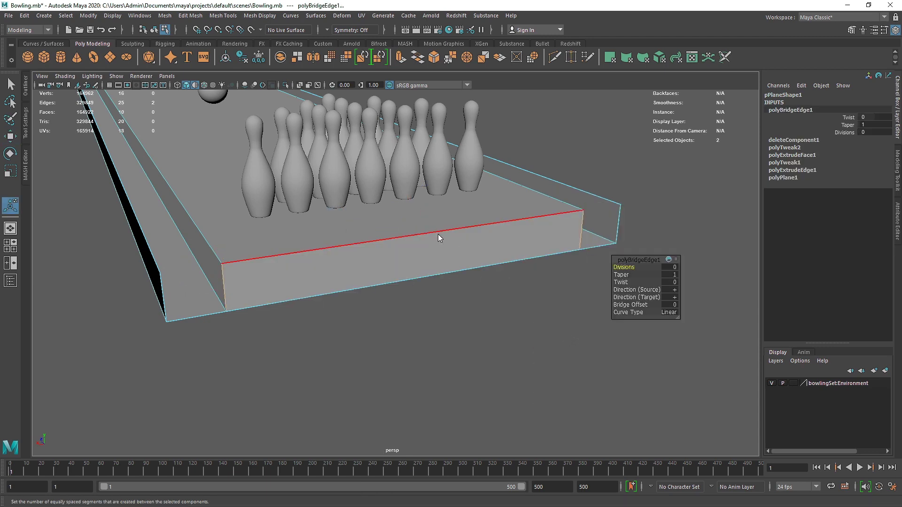
# - Preview the lane mesh with smoothing and return it to the unsmoothed display
pyautogui.moveTo(438, 235); pyautogui.dragTo(301, 238, button='right')
pyautogui.press('3')
pyautogui.press('1')
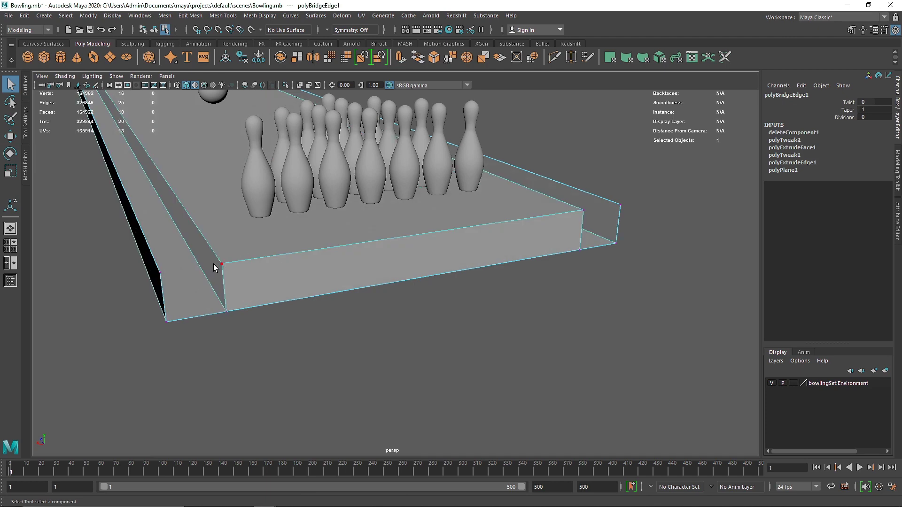
pyautogui.click(214, 267)
pyautogui.keyDown('alt'); pyautogui.moveTo(282, 232); pyautogui.dragTo(241, 233); pyautogui.keyUp('alt')
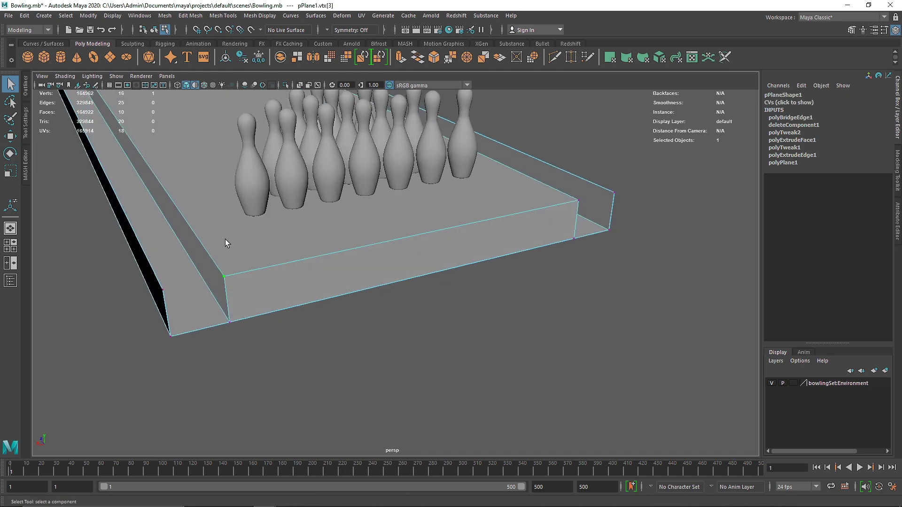
pyautogui.moveTo(292, 267); pyautogui.dragTo(426, 194, button='right')
pyautogui.press('3')
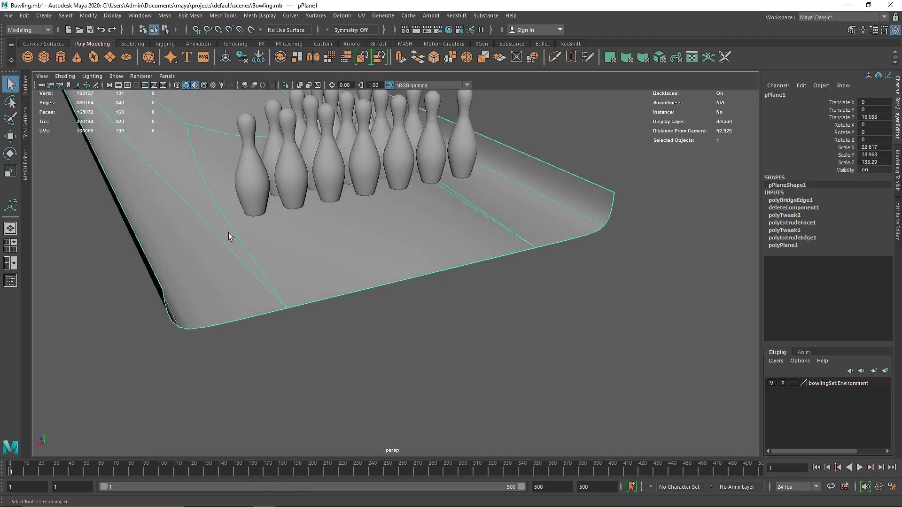
pyautogui.keyDown('alt'); pyautogui.moveTo(235, 236); pyautogui.dragTo(218, 219); pyautogui.keyUp('alt')
pyautogui.press('1')
pyautogui.keyDown('alt'); pyautogui.moveTo(275, 261); pyautogui.dragTo(332, 283); pyautogui.keyUp('alt')
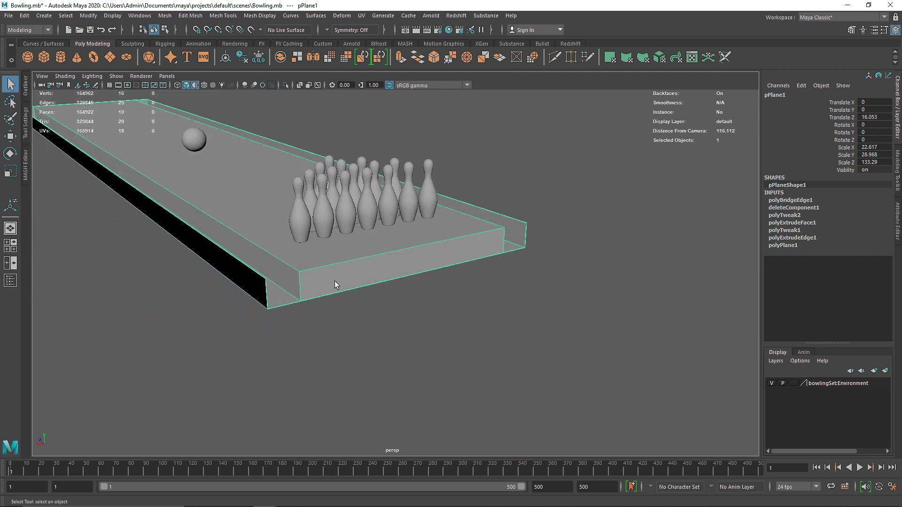
# - Extrude the lower edge at the lane's pin end down, outward and up to form a pit, raising the outer wall about 5.54
pyautogui.moveTo(337, 271); pyautogui.dragTo(287, 226, button='right')
pyautogui.click(299, 272)
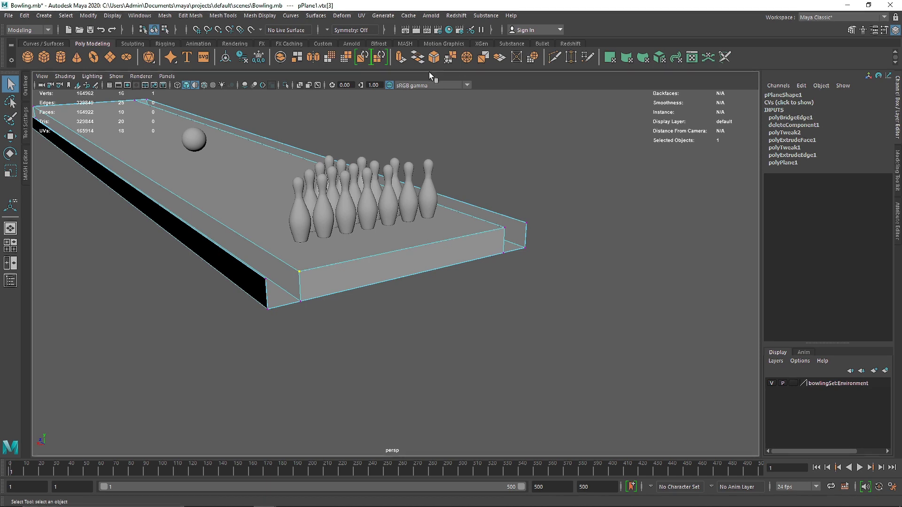
pyautogui.moveTo(362, 256); pyautogui.dragTo(360, 233, button='right')
pyautogui.click(368, 279)
pyautogui.hotkey('ctrl', 'e')
pyautogui.press('w')
pyautogui.moveTo(413, 244); pyautogui.dragTo(523, 298)
pyautogui.hotkey('ctrl', 'e')
pyautogui.keyDown('alt'); pyautogui.moveTo(400, 291); pyautogui.dragTo(447, 319); pyautogui.keyUp('alt')
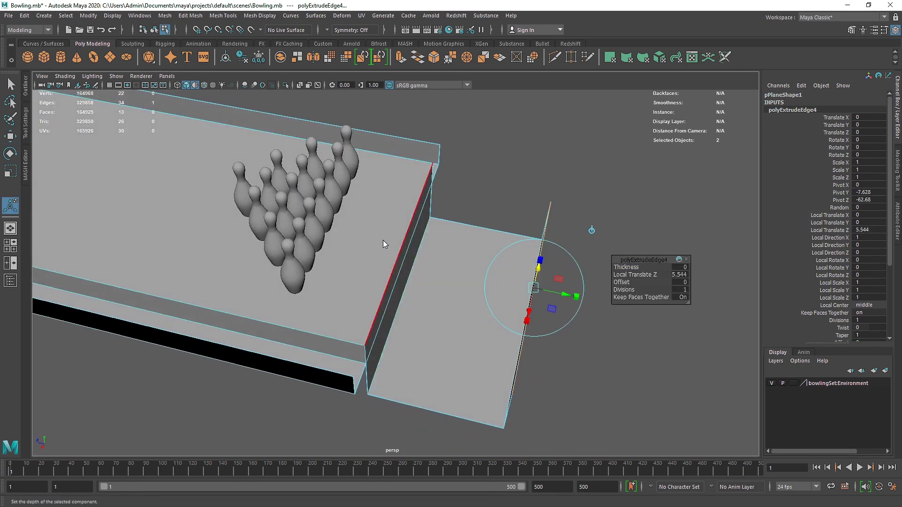
# - Bridge the facing vertical edges at one open side of the pit to add a side wall
pyautogui.press('q')
pyautogui.press('F8')
pyautogui.click(541, 142)
pyautogui.click(468, 247)
pyautogui.keyDown('alt'); pyautogui.moveTo(468, 247); pyautogui.dragTo(365, 242); pyautogui.keyUp('alt')
pyautogui.press('F10')
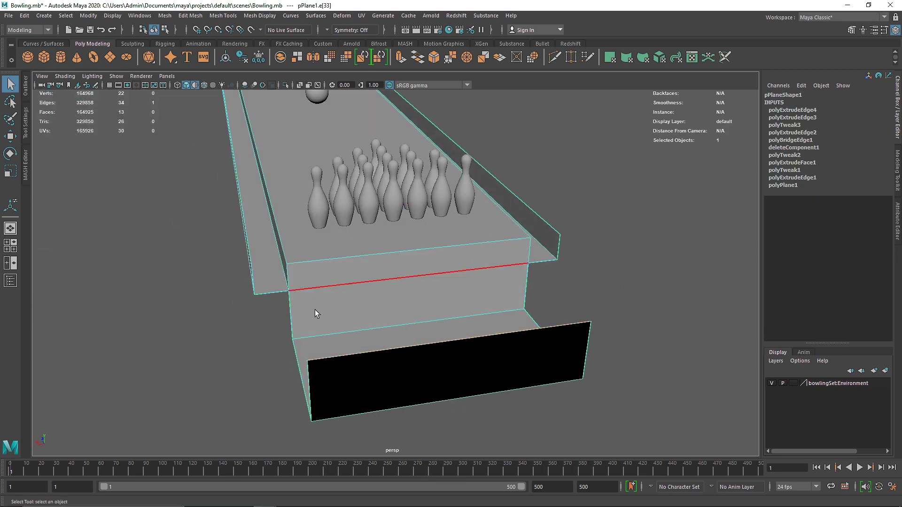
pyautogui.click(334, 322)
pyautogui.click(464, 345)
pyautogui.click(332, 326)
pyautogui.keyDown('shift'); pyautogui.moveTo(353, 320); pyautogui.dragTo(332, 434, button='right'); pyautogui.keyUp('shift')
# - Bridge the vertical edges at the pit's opposite open side and return to object selection with nothing selected
pyautogui.keyDown('alt'); pyautogui.moveTo(331, 434); pyautogui.dragTo(437, 360); pyautogui.keyUp('alt')
pyautogui.click(454, 344)
pyautogui.keyDown('shift'); pyautogui.moveTo(296, 323); pyautogui.dragTo(288, 439, button='right'); pyautogui.keyUp('shift')
pyautogui.scroll(-5, 431, 339)
pyautogui.keyDown('alt'); pyautogui.moveTo(320, 343); pyautogui.dragTo(338, 210); pyautogui.keyUp('alt')
pyautogui.moveTo(327, 213); pyautogui.dragTo(431, 144, button='right')
pyautogui.keyDown('alt'); pyautogui.moveTo(431, 144); pyautogui.dragTo(337, 165); pyautogui.keyUp('alt')
pyautogui.click(190, 17)
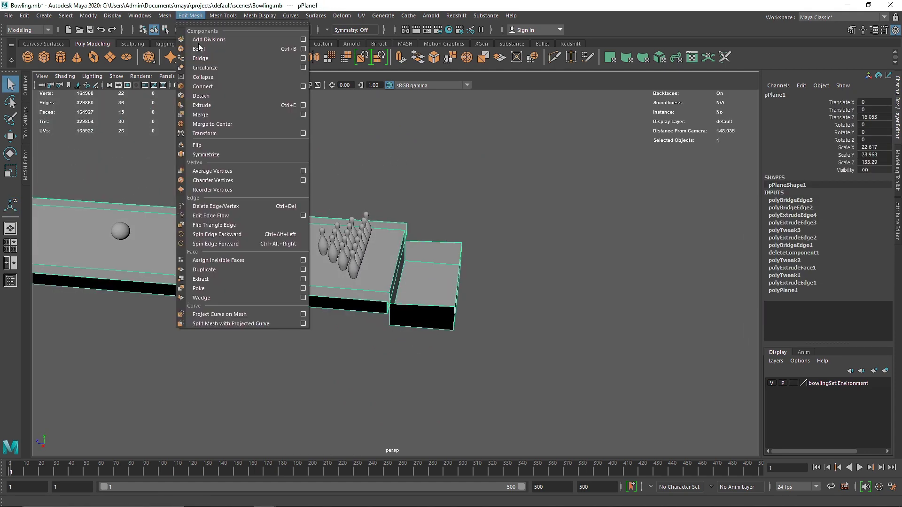
pyautogui.click(343, 143)
# - Move the ball up and back to the lane's starting end, at about Translate Y 7.652 and Translate Z 75.289
pyautogui.keyDown('alt'); pyautogui.moveTo(316, 171); pyautogui.dragTo(346, 316); pyautogui.keyUp('alt')
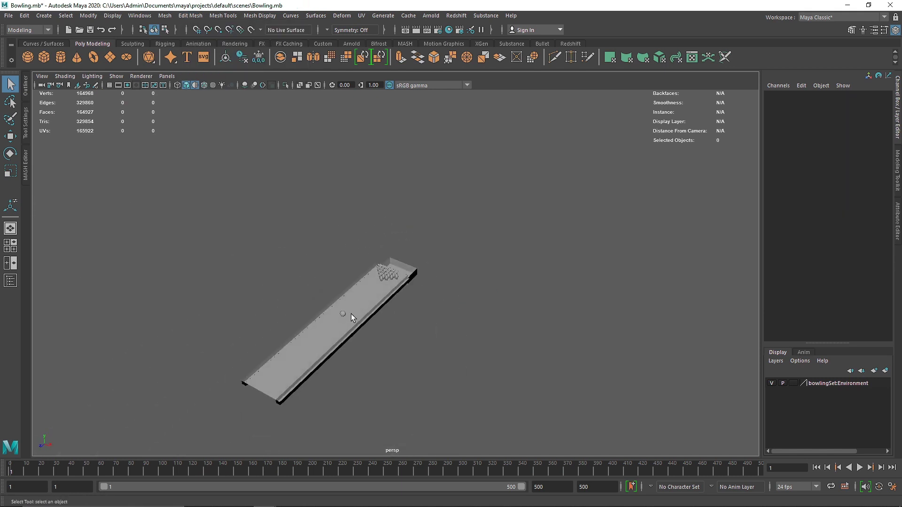
pyautogui.click(343, 314)
pyautogui.press('e')
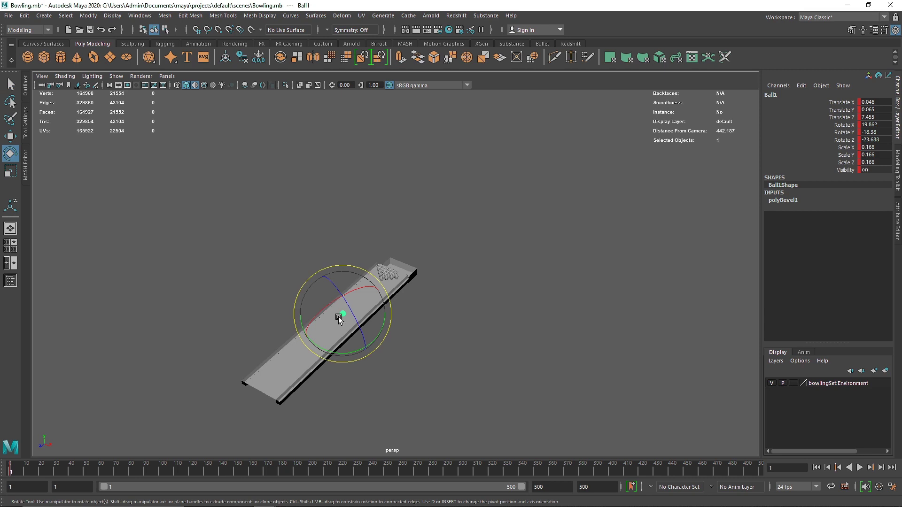
pyautogui.click(354, 311)
pyautogui.click(345, 314)
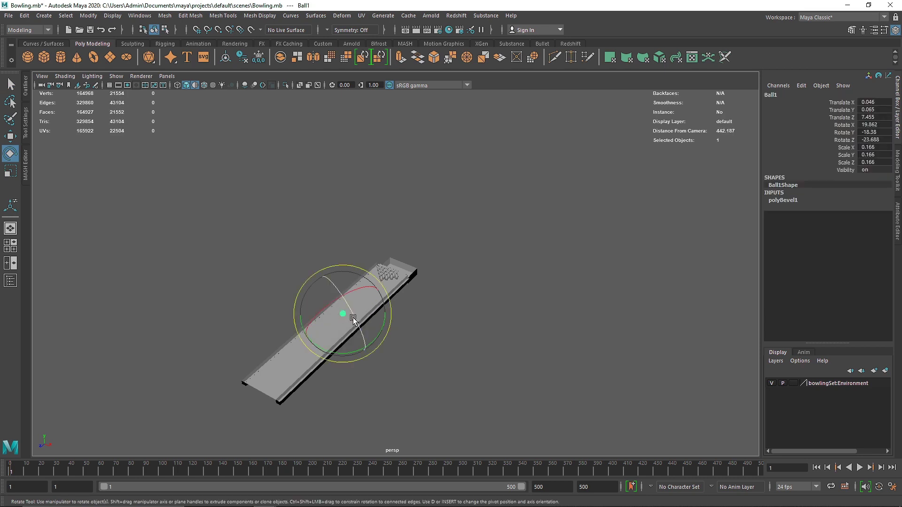
pyautogui.press('w')
pyautogui.moveTo(310, 329); pyautogui.dragTo(285, 390)
pyautogui.moveTo(340, 345); pyautogui.dragTo(376, 346)
pyautogui.press('f')
pyautogui.scroll(-8, 376, 344)
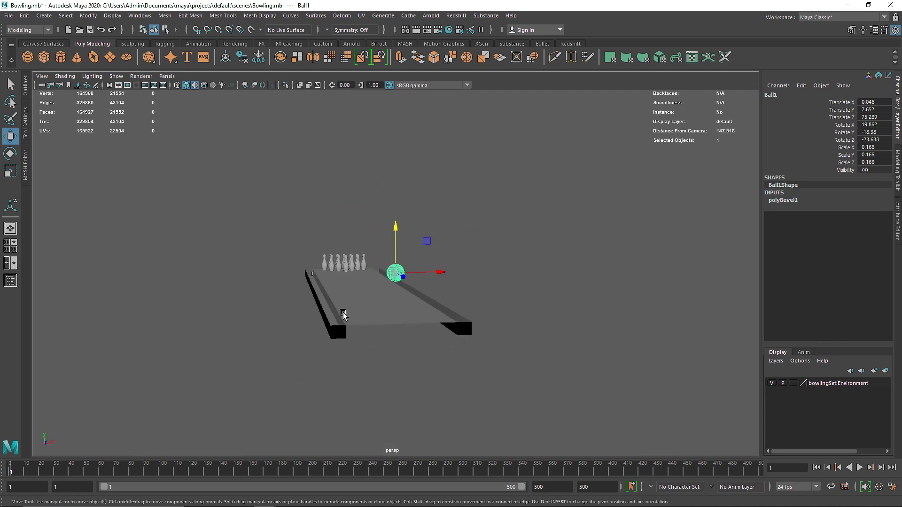
pyautogui.keyDown('alt'); pyautogui.moveTo(343, 312); pyautogui.dragTo(342, 323); pyautogui.keyUp('alt')
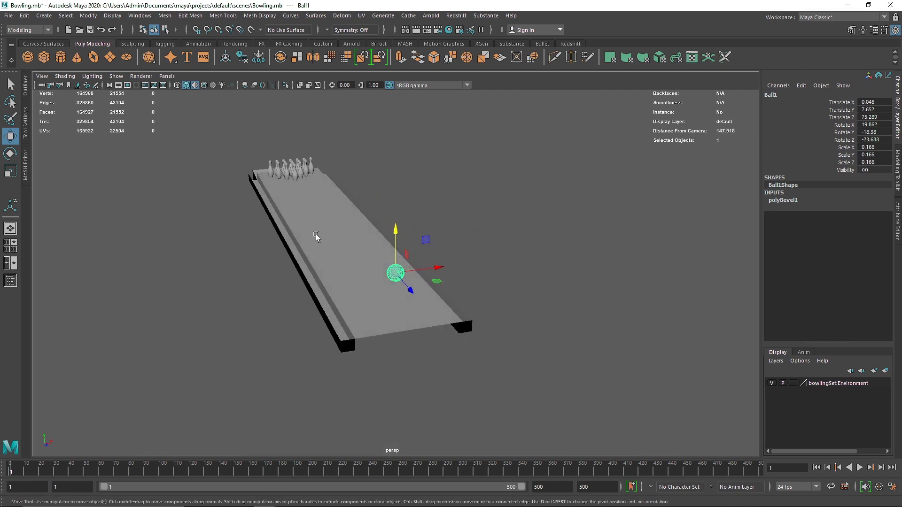
pyautogui.keyDown('alt'); pyautogui.moveTo(392, 231); pyautogui.dragTo(357, 211); pyautogui.keyUp('alt')
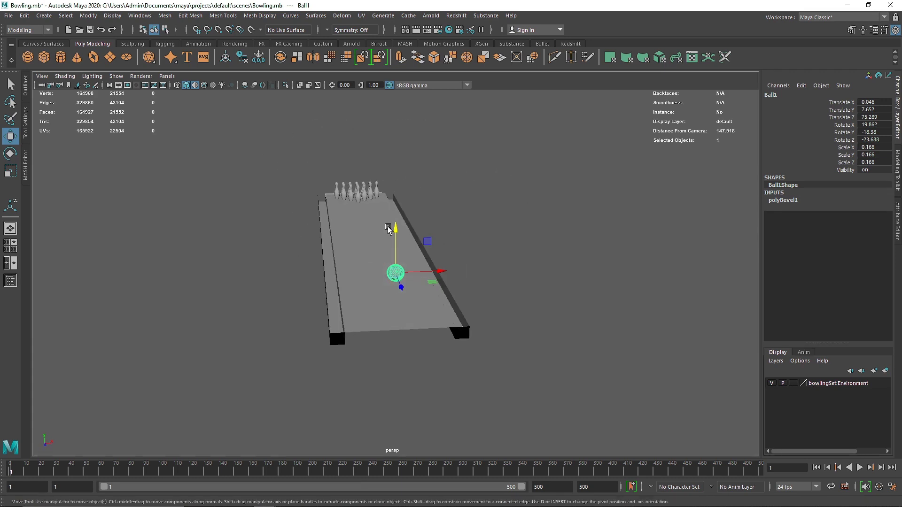
# - Rename the lane object as Floor
pyautogui.click(344, 266)
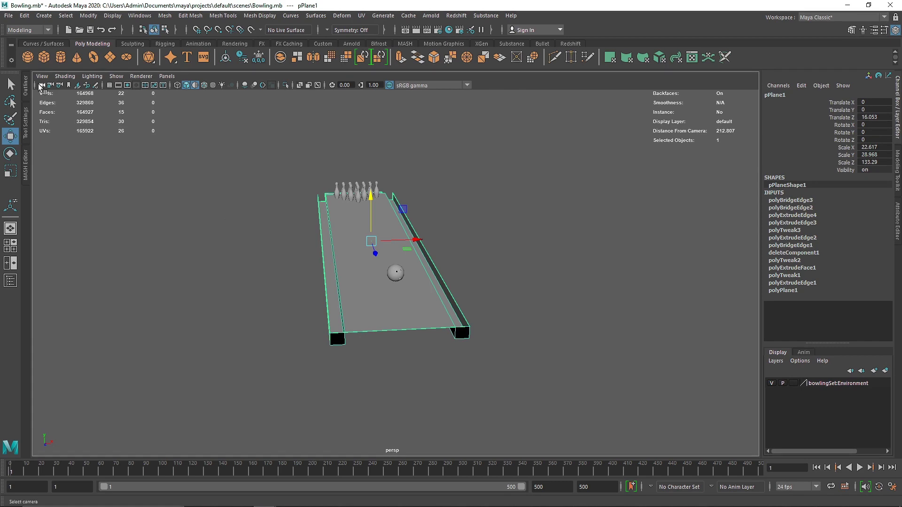
pyautogui.click(26, 85)
pyautogui.doubleClick(63, 311)
pyautogui.write('Floor')
pyautogui.press('Return')
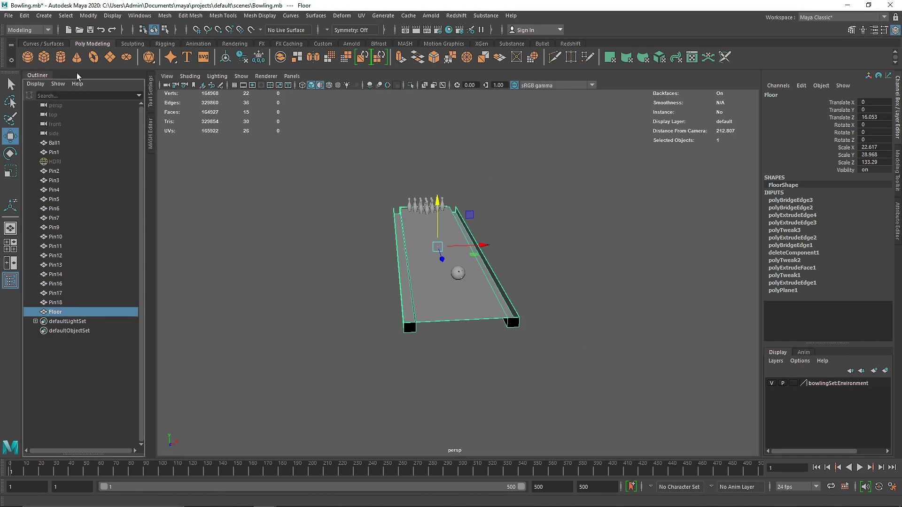
pyautogui.click(37, 76)
# - Switch to the FX toolset and make the floor a passive rigid body
pyautogui.click(28, 29)
pyautogui.click(24, 68)
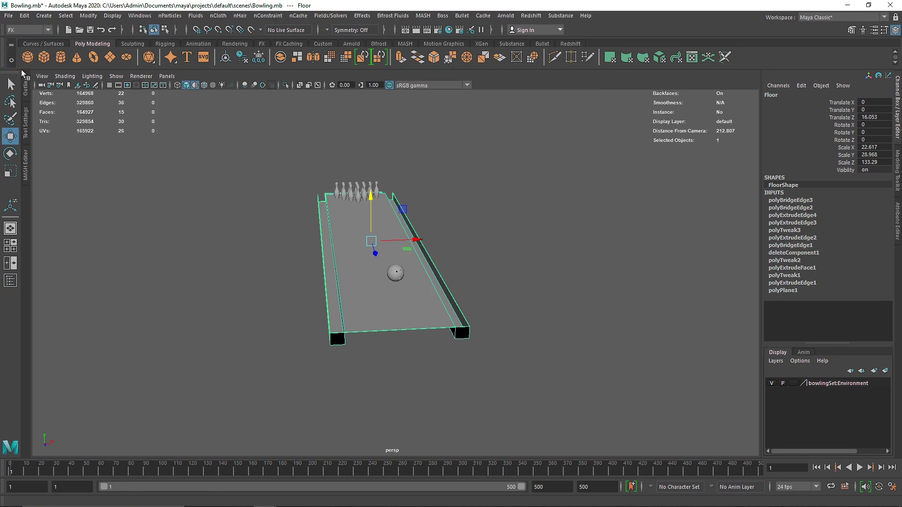
pyautogui.click(331, 16)
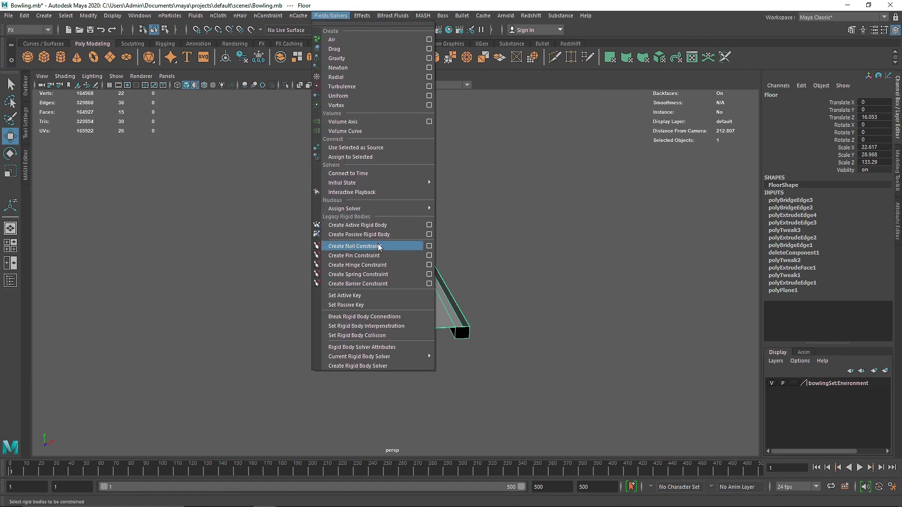
pyautogui.click(367, 235)
pyautogui.keyDown('alt'); pyautogui.moveTo(296, 239); pyautogui.dragTo(348, 241); pyautogui.keyUp('alt')
# - Make the ball an active rigid body
pyautogui.click(398, 274)
pyautogui.click(331, 16)
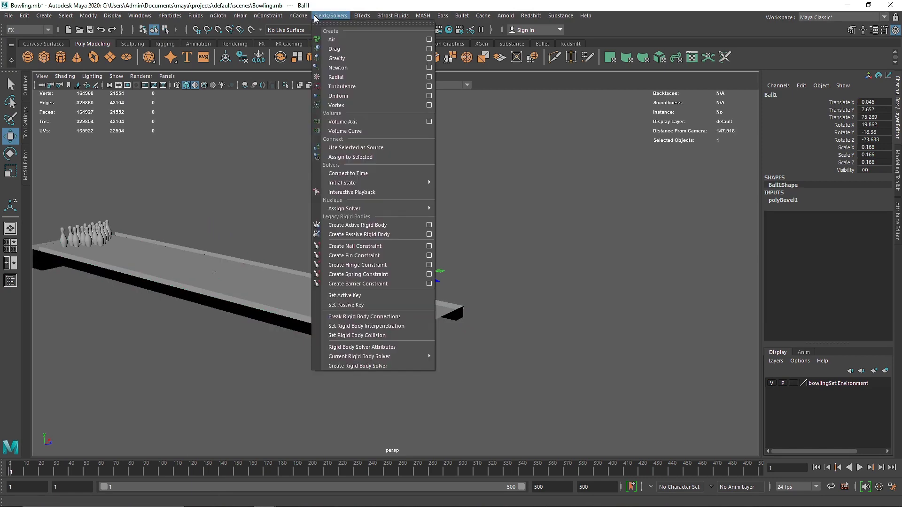
pyautogui.click(367, 225)
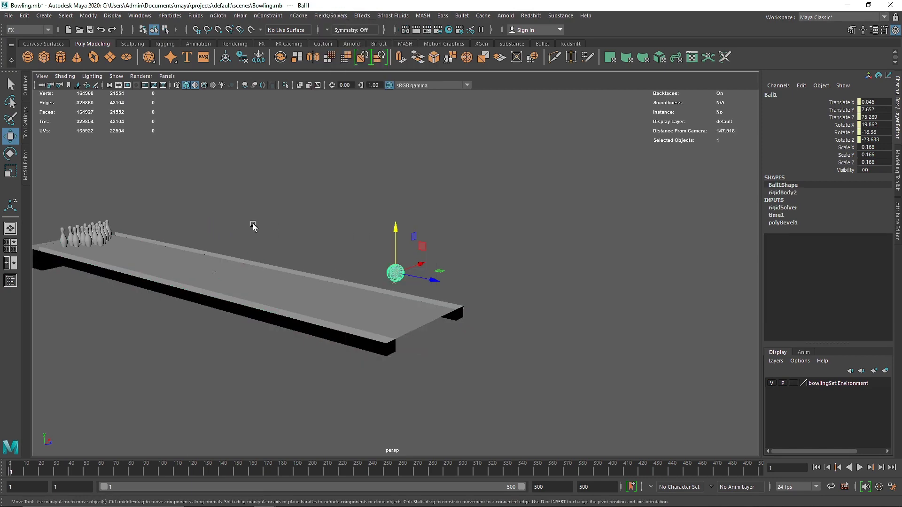
# - Select all the pins without the floor and make them active rigid bodies
pyautogui.scroll(2, 185, 208)
pyautogui.click(103, 260)
pyautogui.scroll(-4, 116, 236)
pyautogui.moveTo(188, 170); pyautogui.dragTo(362, 314)
pyautogui.keyDown('ctrl'); pyautogui.moveTo(394, 173); pyautogui.dragTo(341, 391); pyautogui.keyUp('ctrl')
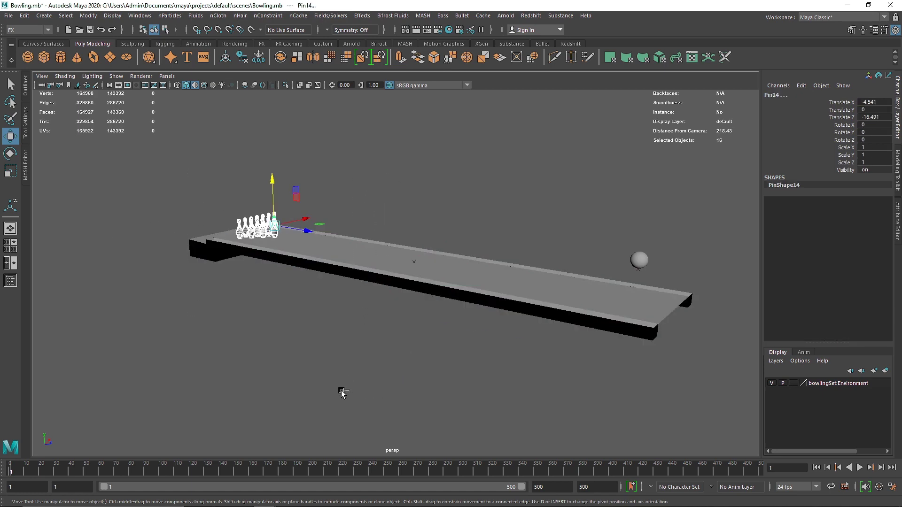
pyautogui.moveTo(274, 195); pyautogui.dragTo(260, 262)
pyautogui.hotkey('ctrl', 'z')
pyautogui.hotkey('ctrl', 'z')
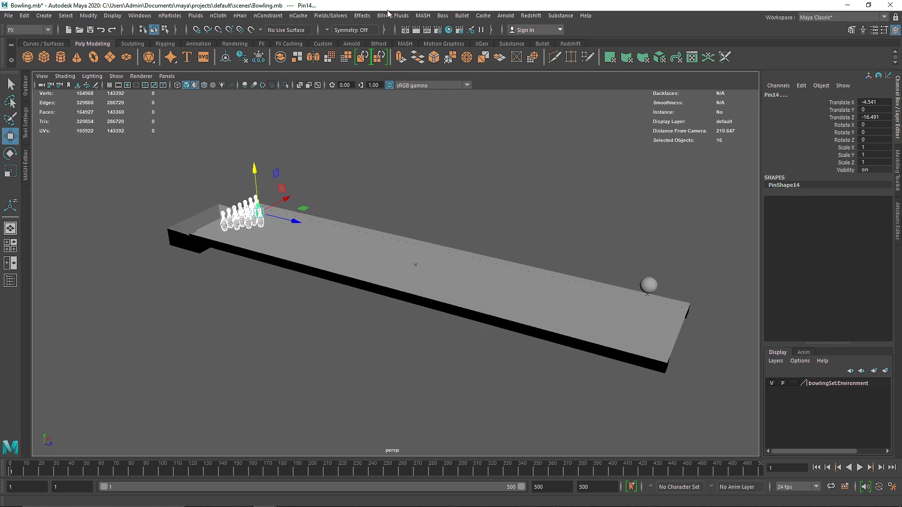
pyautogui.click(338, 17)
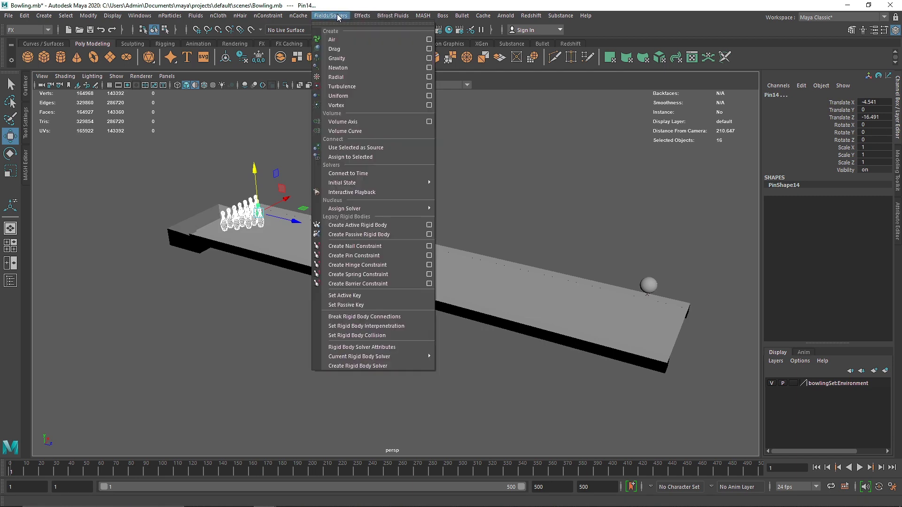
pyautogui.click(371, 226)
pyautogui.keyDown('alt'); pyautogui.moveTo(385, 195); pyautogui.dragTo(571, 253); pyautogui.keyUp('alt')
pyautogui.click(571, 253)
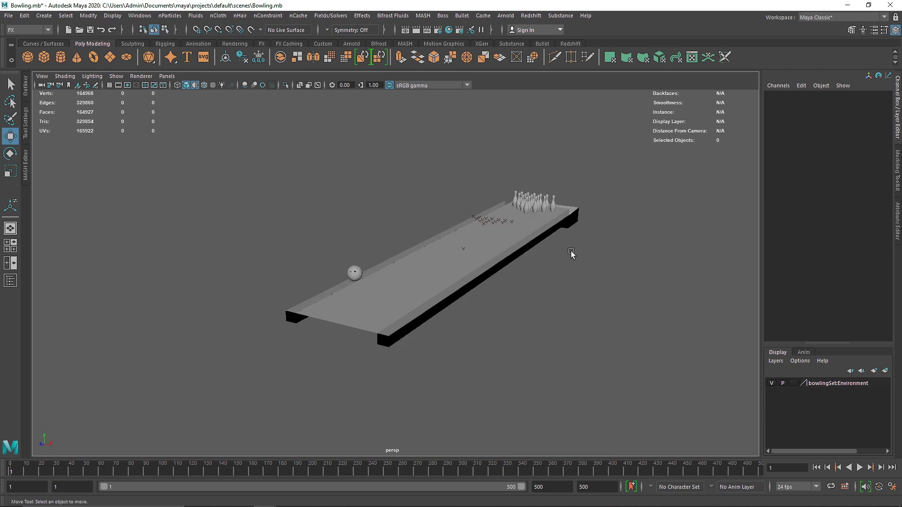
pyautogui.moveTo(279, 154); pyautogui.dragTo(667, 383)
pyautogui.keyDown('alt'); pyautogui.moveTo(622, 365); pyautogui.dragTo(346, 310); pyautogui.keyUp('alt')
pyautogui.click(609, 251)
pyautogui.click(567, 262)
pyautogui.press('f')
pyautogui.scroll(-5, 345, 310)
pyautogui.keyDown('alt'); pyautogui.moveTo(415, 411); pyautogui.dragTo(392, 392); pyautogui.keyUp('alt')
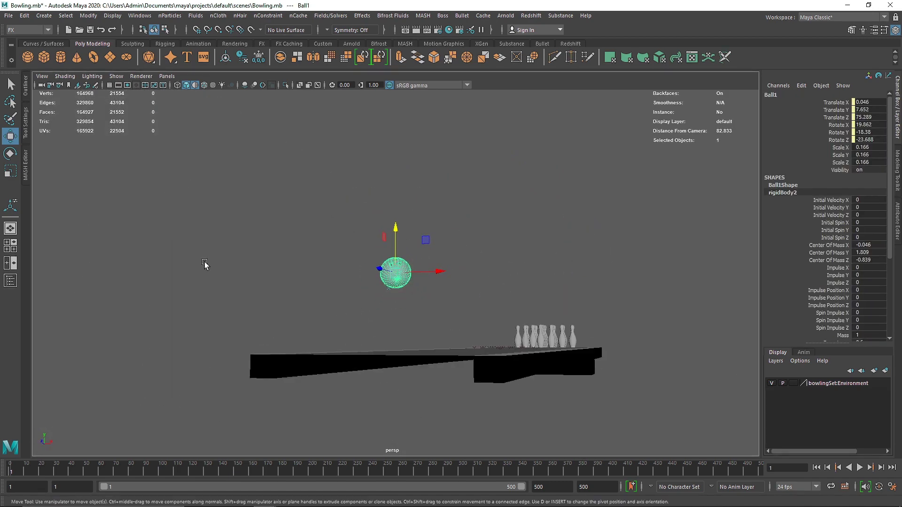
# - Enable Two Sided Lighting in the viewport and turn off the default material so the objects display their own materials
pyautogui.click(92, 76)
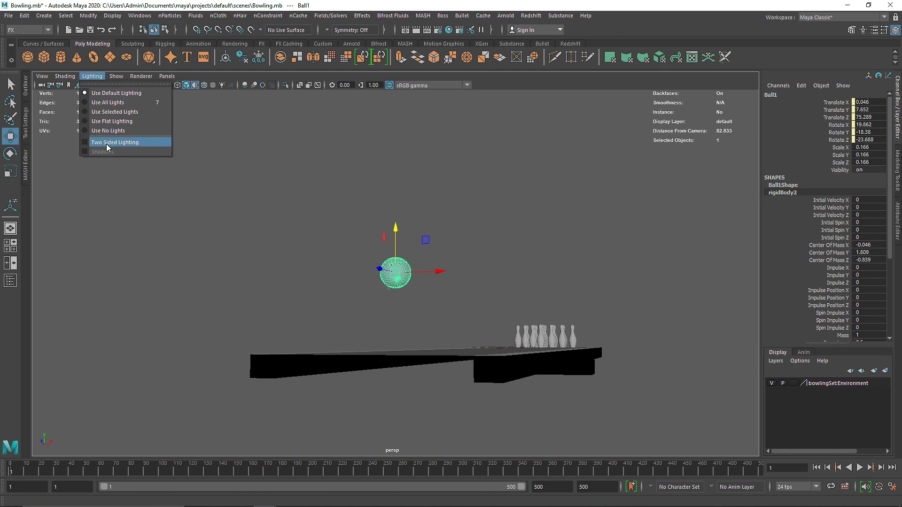
pyautogui.click(108, 143)
pyautogui.keyDown('alt'); pyautogui.moveTo(135, 185); pyautogui.dragTo(175, 273); pyautogui.keyUp('alt')
pyautogui.click(277, 333)
pyautogui.click(235, 337)
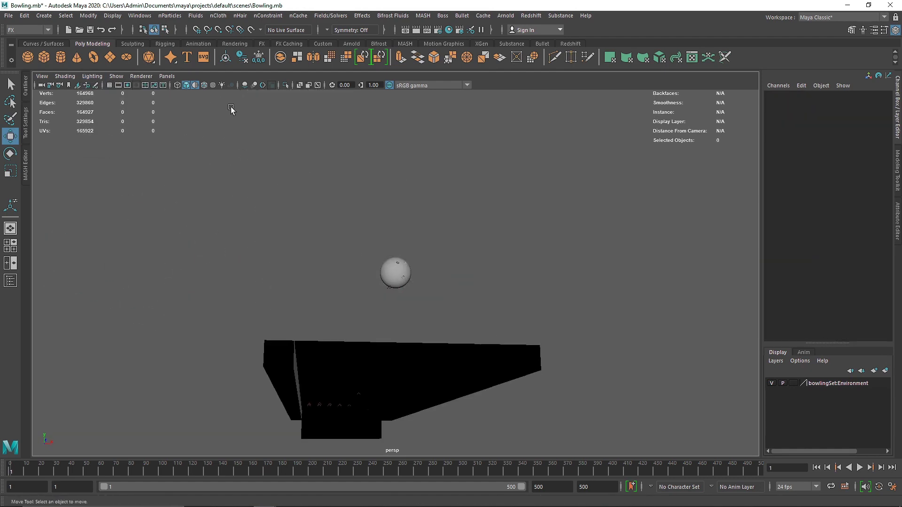
pyautogui.click(195, 86)
pyautogui.moveTo(198, 106)
pyautogui.keyDown('alt'); pyautogui.mouseDown()
pyautogui.moveTo(242, 186)
pyautogui.moveTo(216, 162)
pyautogui.mouseUp(); pyautogui.keyUp('alt')
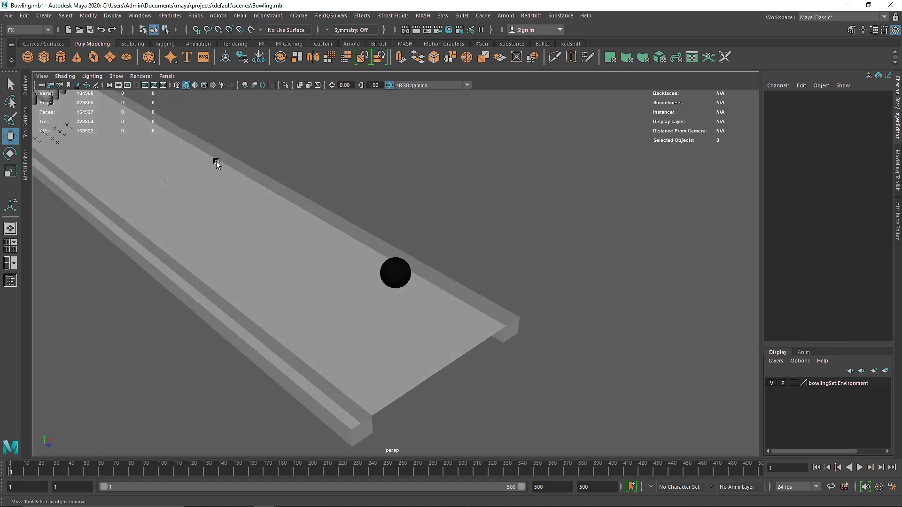
pyautogui.keyDown('alt'); pyautogui.moveTo(216, 161); pyautogui.dragTo(408, 239, button='middle'); pyautogui.keyUp('alt')
pyautogui.scroll(-3, 405, 240)
pyautogui.keyDown('alt'); pyautogui.moveTo(402, 242); pyautogui.dragTo(383, 249); pyautogui.keyUp('alt')
# - Lighten the base color of the ball's aiStandardSurface material
pyautogui.click(533, 342)
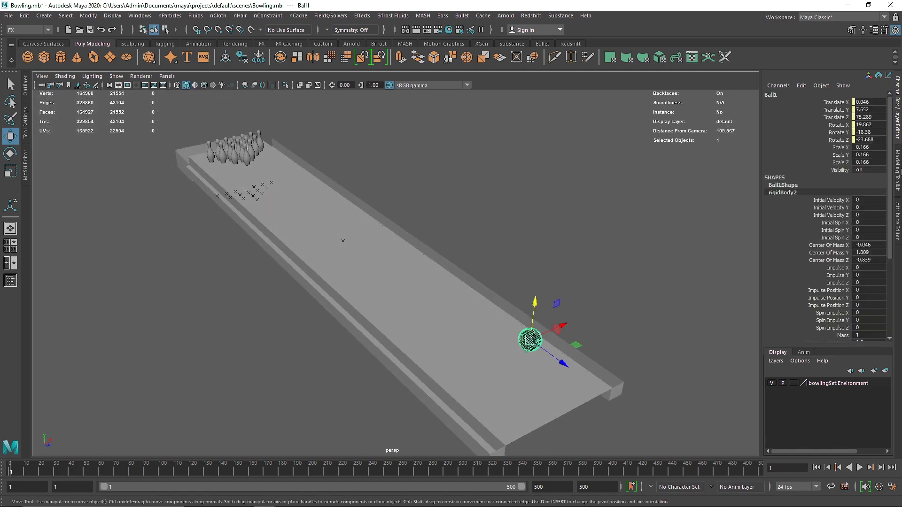
pyautogui.hotkey('ctrl', 'a')
pyautogui.click(802, 89)
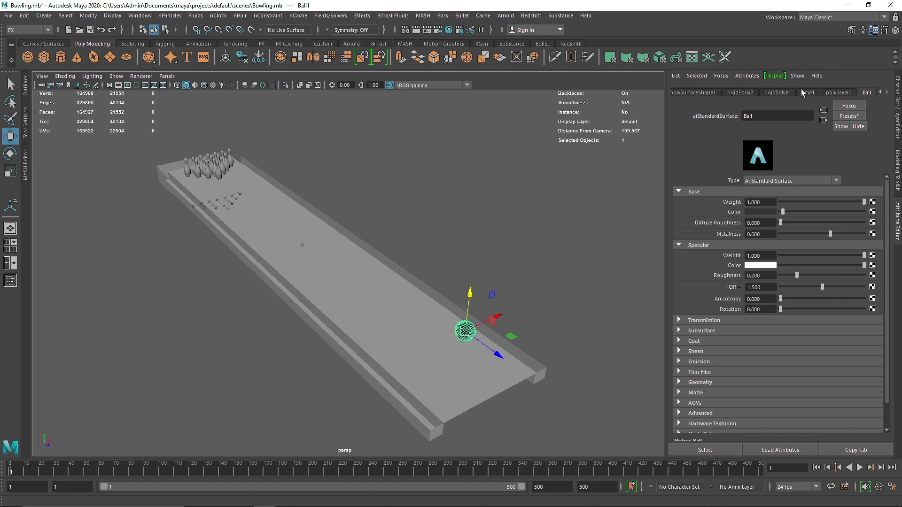
pyautogui.moveTo(783, 211); pyautogui.dragTo(869, 213)
pyautogui.click(539, 193)
pyautogui.scroll(4, 527, 312)
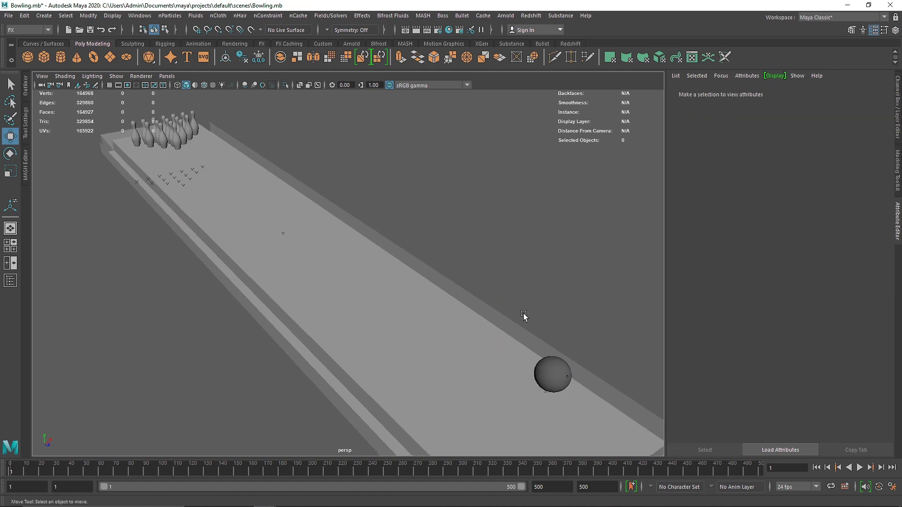
# - Select the pins, the ball and the floor together and apply a gravity field to them
pyautogui.scroll(-5, 526, 314)
pyautogui.click(451, 339)
pyautogui.moveTo(451, 339)
pyautogui.keyDown('alt'); pyautogui.mouseDown()
pyautogui.moveTo(397, 298)
pyautogui.moveTo(459, 332)
pyautogui.mouseUp(); pyautogui.keyUp('alt')
pyautogui.click(514, 245)
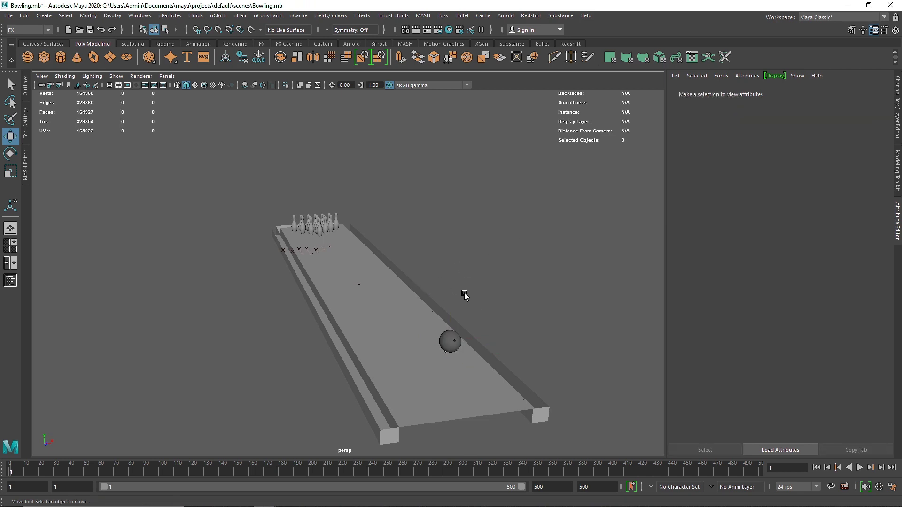
pyautogui.keyDown('alt'); pyautogui.moveTo(462, 290); pyautogui.dragTo(443, 280); pyautogui.keyUp('alt')
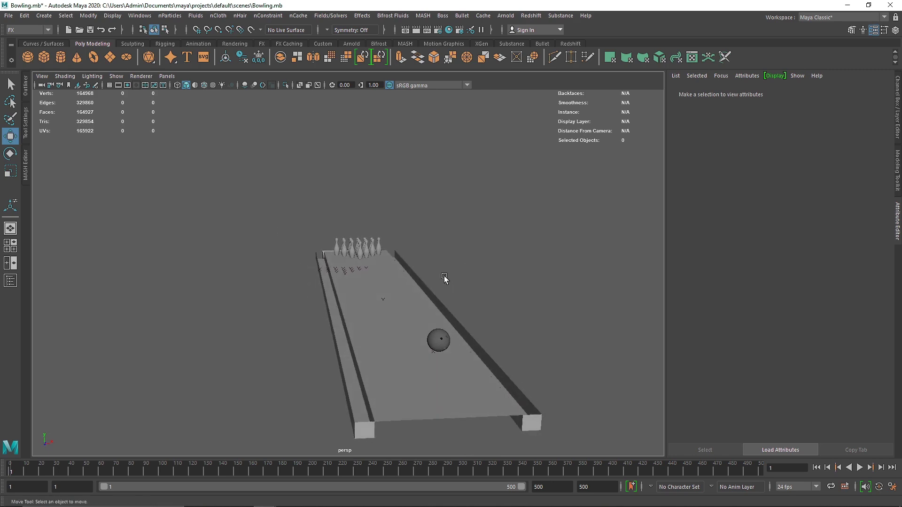
pyautogui.moveTo(298, 233); pyautogui.dragTo(501, 416)
pyautogui.click(331, 16)
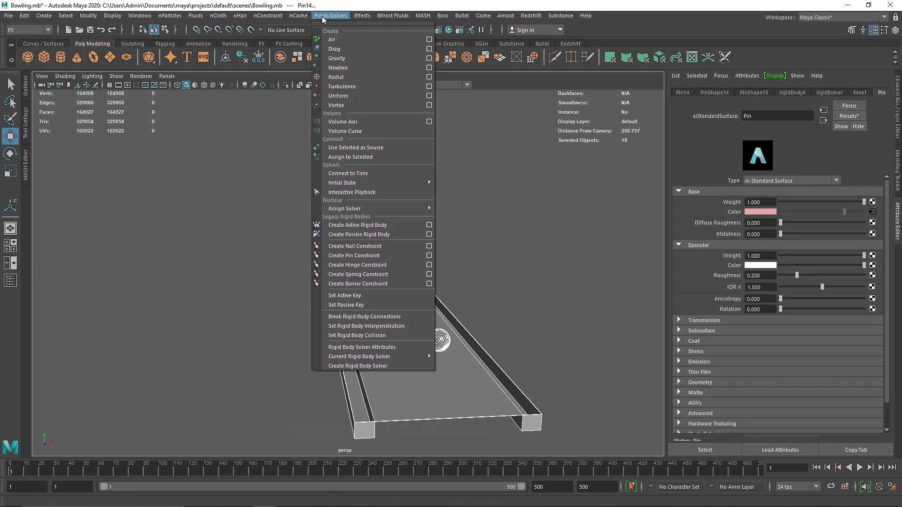
pyautogui.click(352, 59)
pyautogui.keyDown('alt'); pyautogui.moveTo(505, 161); pyautogui.dragTo(479, 170); pyautogui.keyUp('alt')
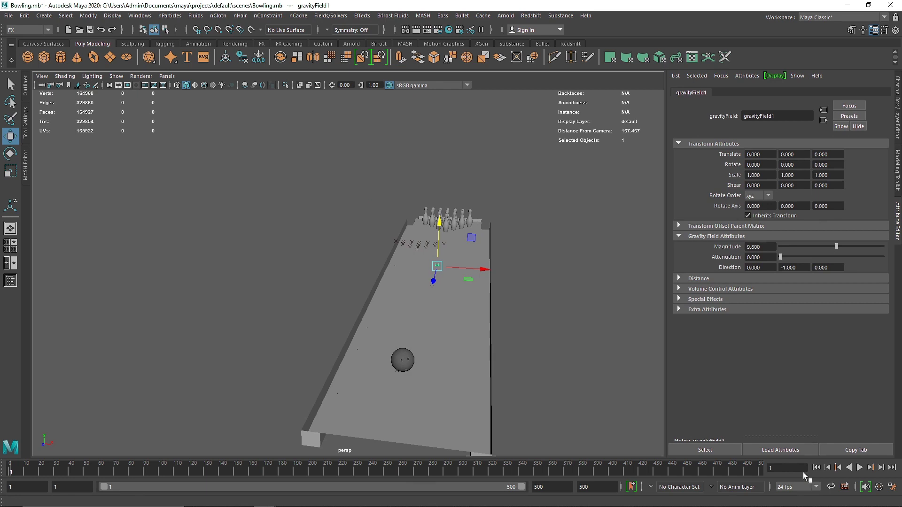
# - Play the simulation to test the gravity field, stop it and return to the first frame
pyautogui.click(860, 468)
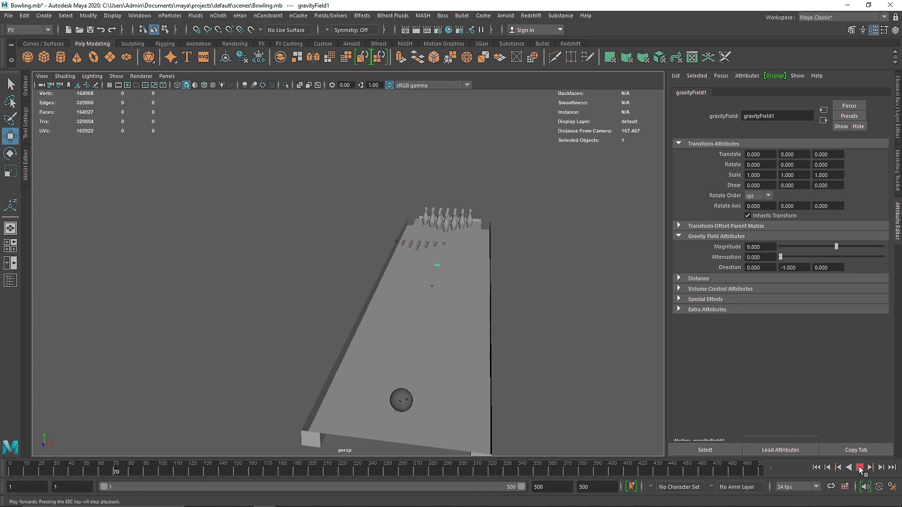
pyautogui.click(860, 468)
pyautogui.click(817, 468)
# - Select only the ball and apply a uniform field to it
pyautogui.keyDown('alt'); pyautogui.moveTo(500, 324); pyautogui.dragTo(537, 302); pyautogui.keyUp('alt')
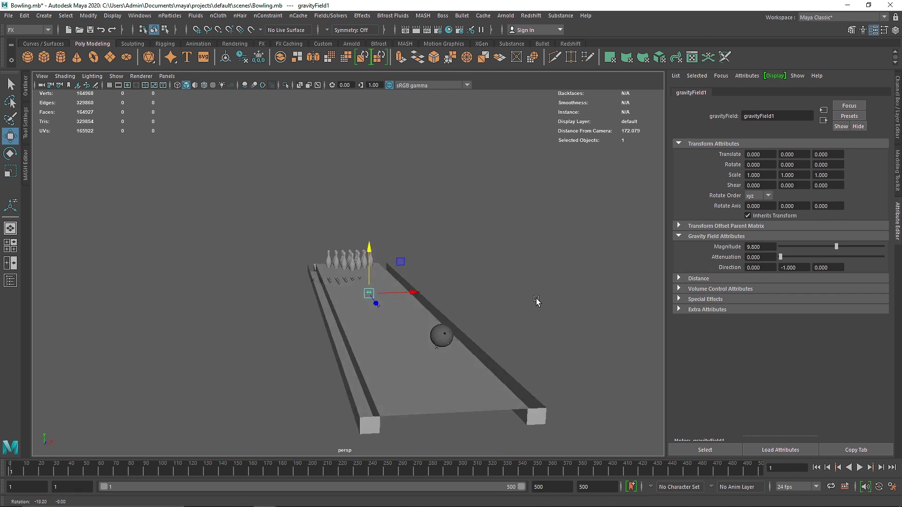
pyautogui.click(538, 303)
pyautogui.click(443, 336)
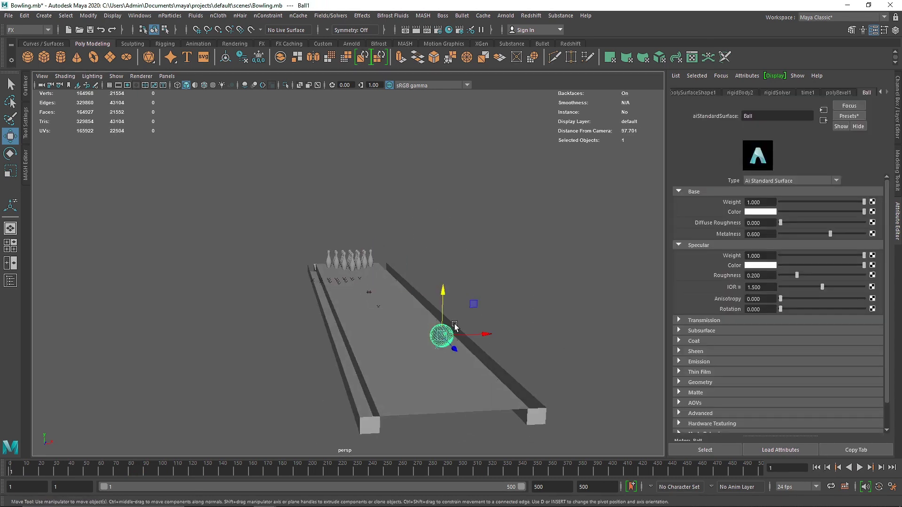
pyautogui.moveTo(294, 213); pyautogui.dragTo(462, 287)
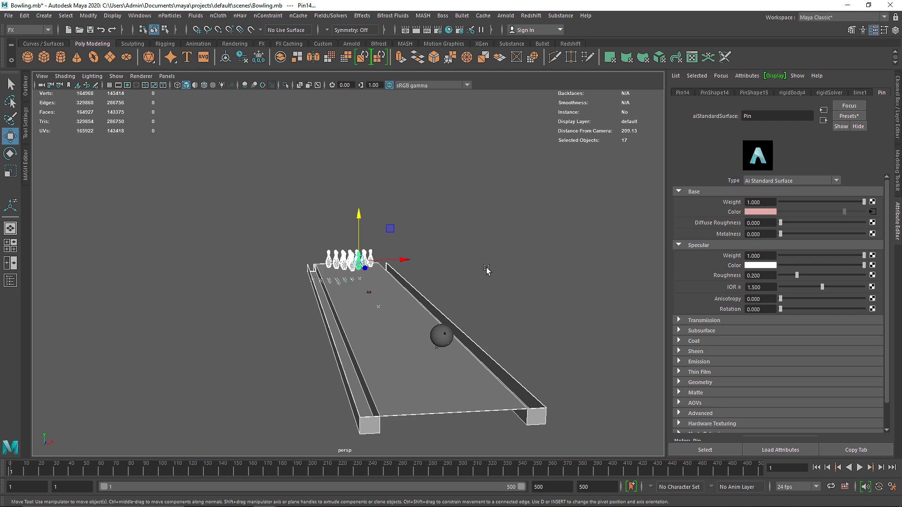
pyautogui.click(464, 342)
pyautogui.click(442, 336)
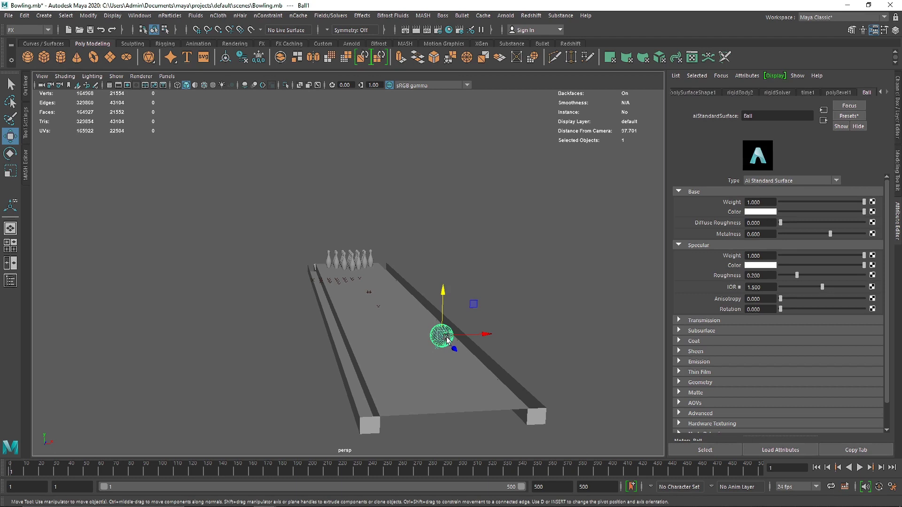
pyautogui.click(330, 15)
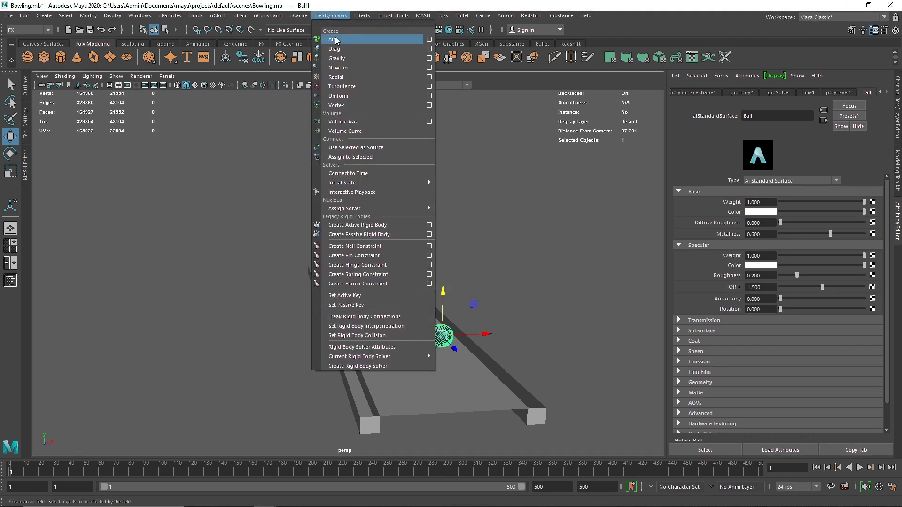
pyautogui.click(348, 97)
# - Move the uniform field behind the ball at the near end of the lane, to about Y 9.5 and Z 93.1
pyautogui.keyDown('alt'); pyautogui.moveTo(371, 306); pyautogui.dragTo(416, 319); pyautogui.keyUp('alt')
pyautogui.moveTo(306, 270); pyautogui.dragTo(549, 356)
pyautogui.keyDown('alt'); pyautogui.moveTo(642, 276); pyautogui.dragTo(600, 278); pyautogui.keyUp('alt')
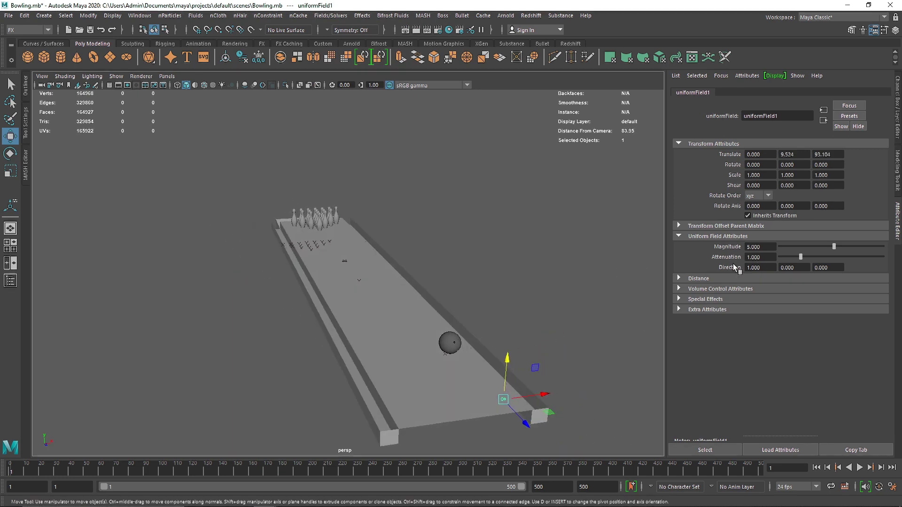
pyautogui.keyDown('alt'); pyautogui.moveTo(603, 312); pyautogui.dragTo(303, 236); pyautogui.keyUp('alt')
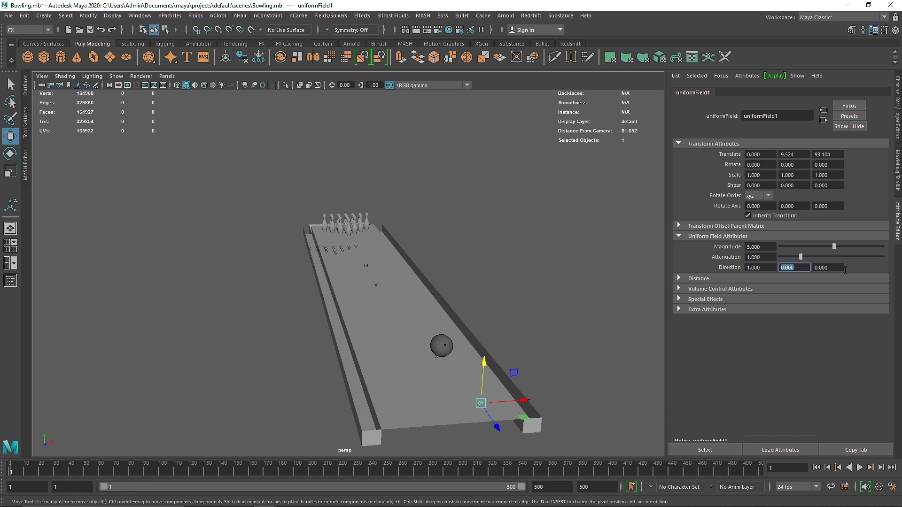
# - Set the uniform field's magnitude to 20
pyautogui.doubleClick(783, 268)
pyautogui.doubleClick(750, 248)
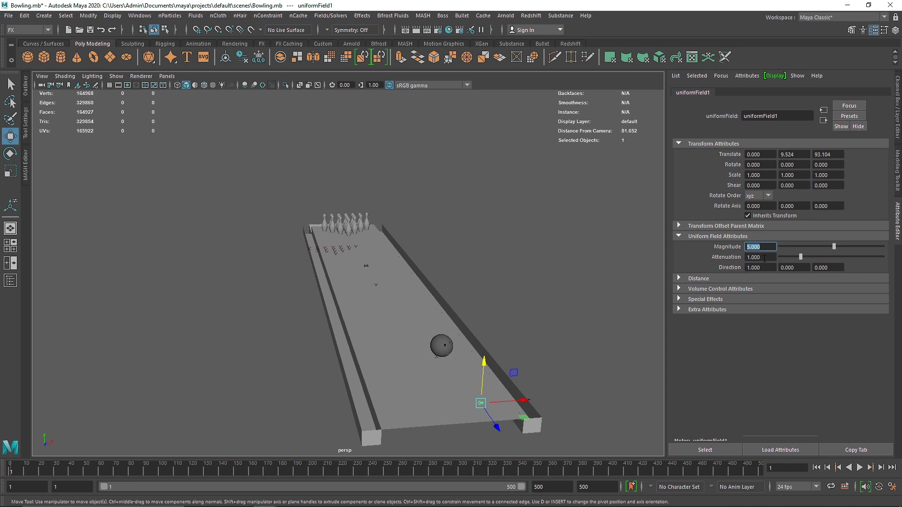
pyautogui.doubleClick(763, 257)
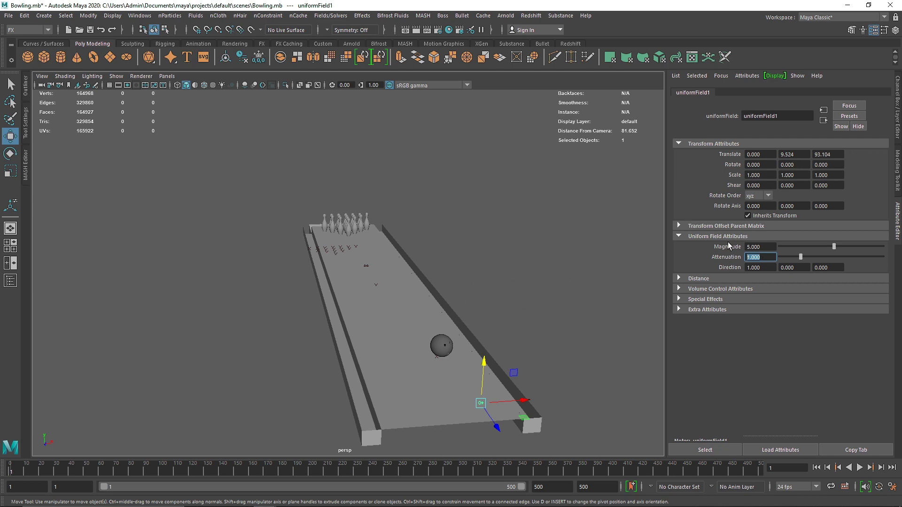
pyautogui.moveTo(771, 247); pyautogui.dragTo(706, 247)
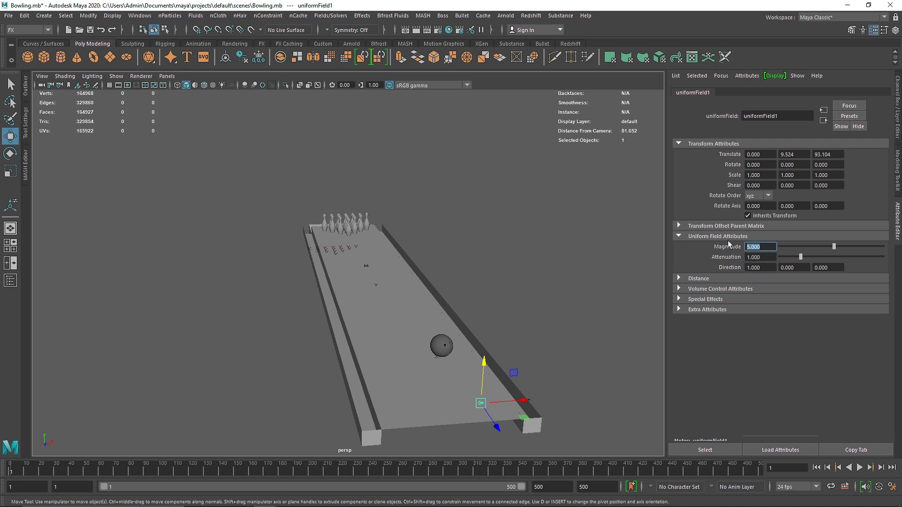
pyautogui.write('20')
pyautogui.press('Return')
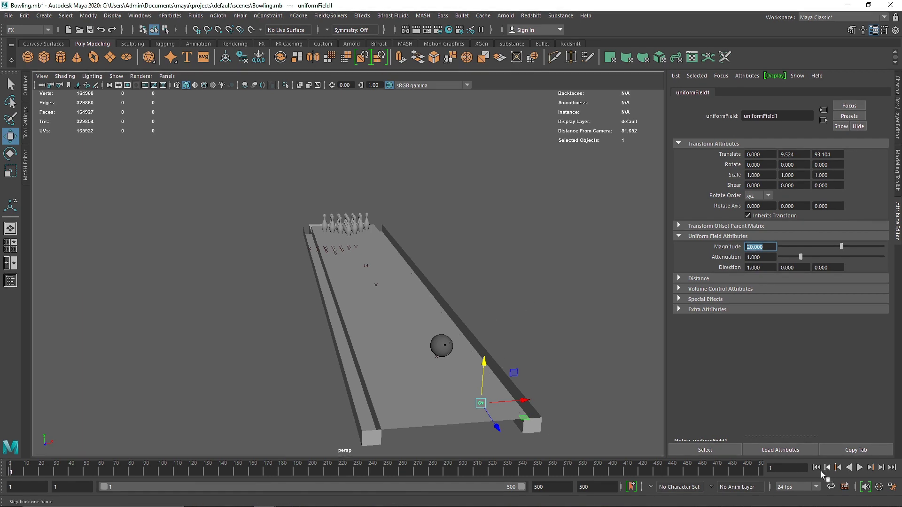
# - Play the simulation to check which way the uniform field pushes the ball, and stop it
pyautogui.click(860, 468)
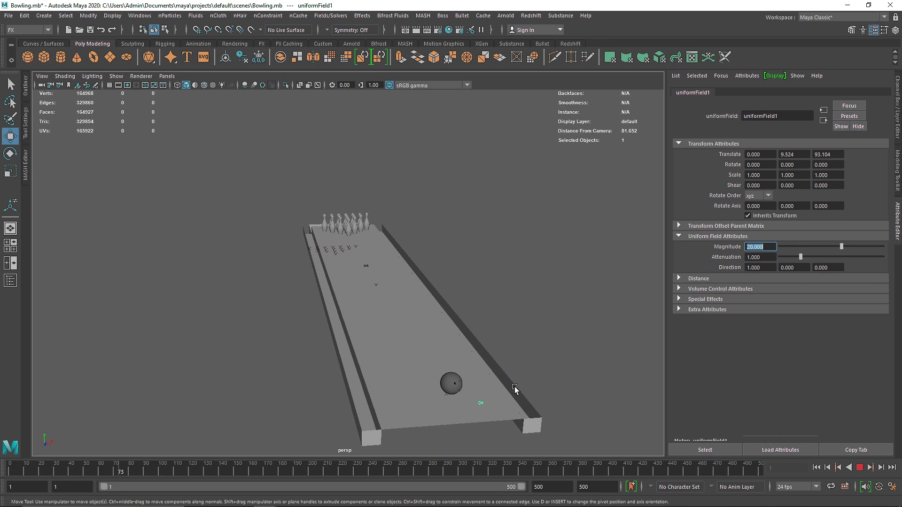
pyautogui.click(854, 466)
pyautogui.click(852, 467)
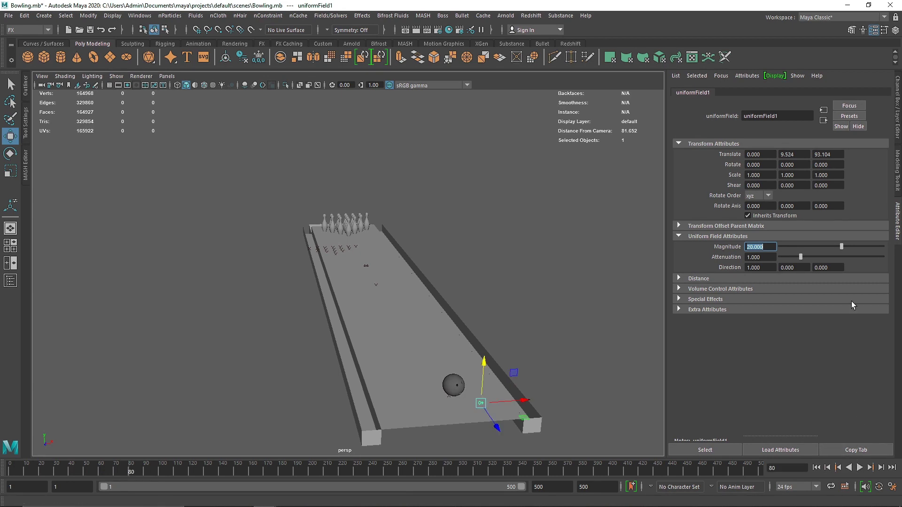
# - Set the uniform field's direction to 0, 0, 1 and play the simulation from the first frame
pyautogui.write('1')
pyautogui.moveTo(833, 268); pyautogui.dragTo(729, 270)
pyautogui.press('Return')
pyautogui.write('0')
pyautogui.press('Return')
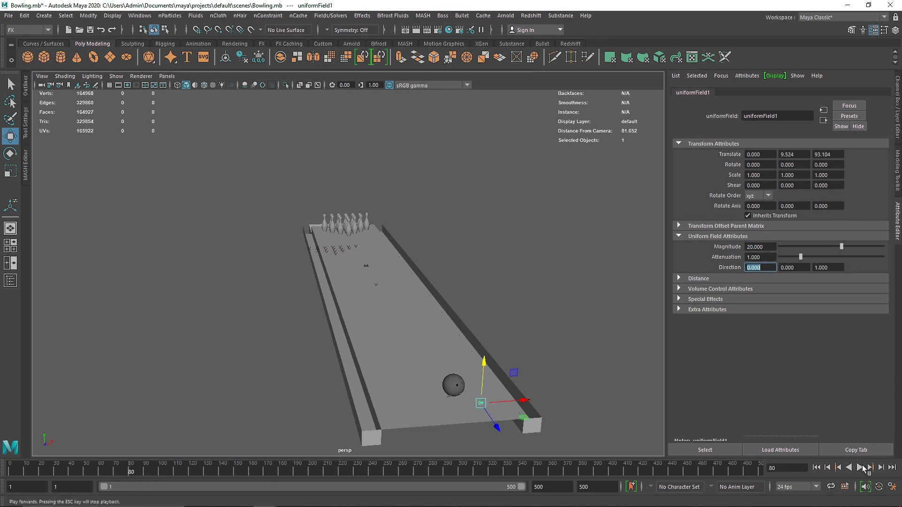
pyautogui.click(817, 468)
pyautogui.click(859, 467)
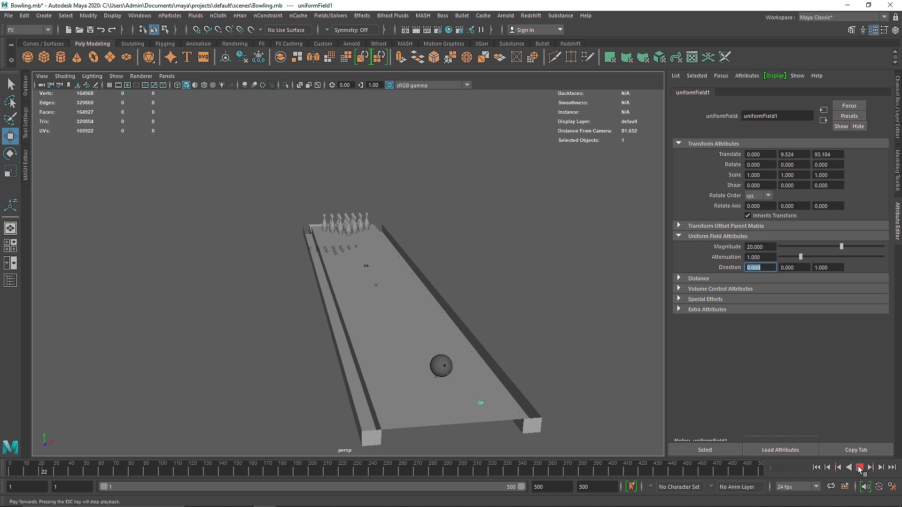
pyautogui.keyDown('alt'); pyautogui.moveTo(487, 358); pyautogui.dragTo(512, 373); pyautogui.keyUp('alt')
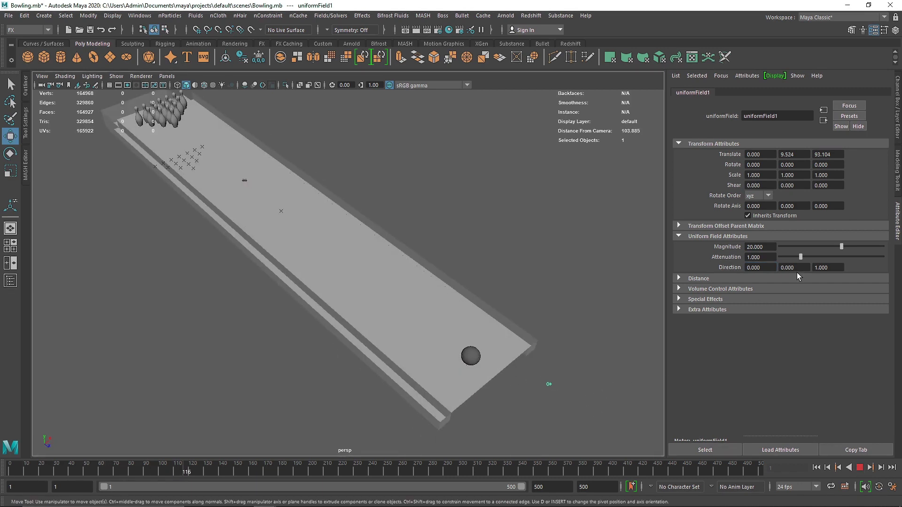
# - Reverse the uniform field's Z direction to -1 and restart the simulation from the first frame
pyautogui.click(811, 266)
pyautogui.write('-')
pyautogui.press('Return')
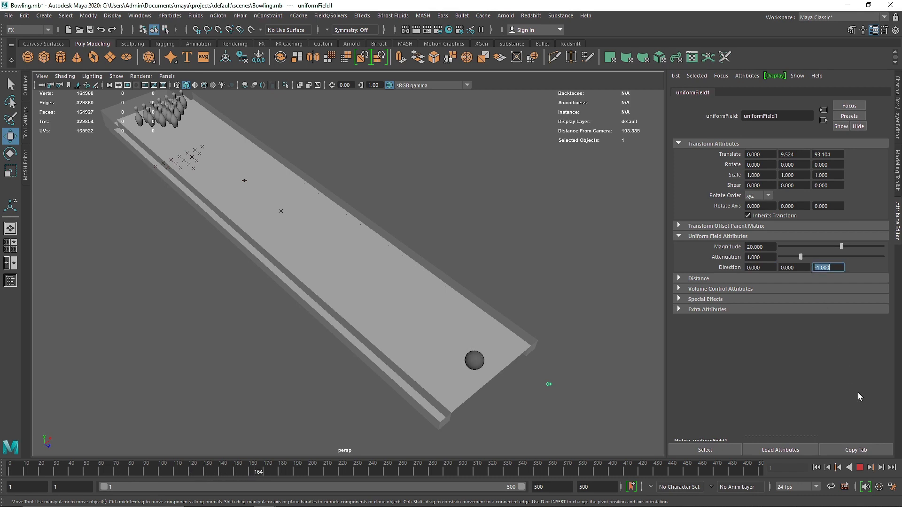
pyautogui.click(818, 469)
pyautogui.keyDown('alt'); pyautogui.moveTo(576, 366); pyautogui.dragTo(568, 365); pyautogui.keyUp('alt')
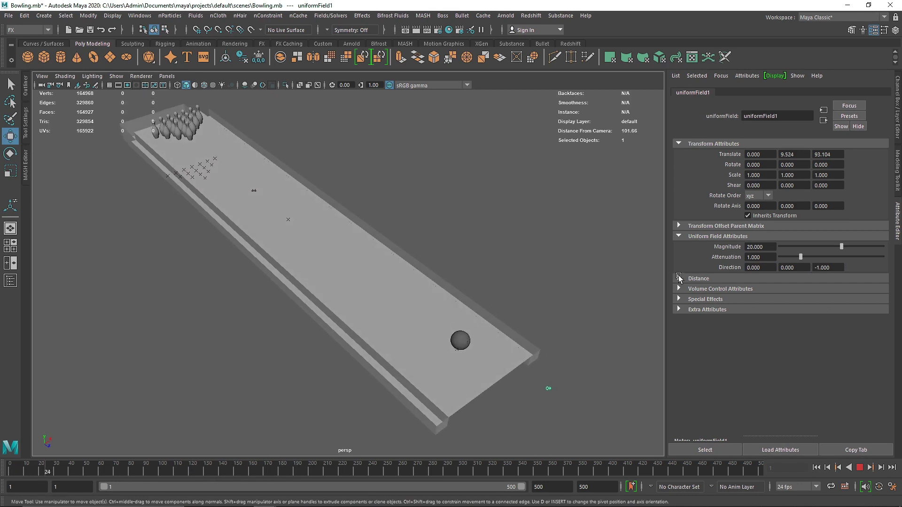
# - Try to set the uniform field's magnitude to 50 during playback, and stop the simulation
pyautogui.doubleClick(769, 247)
pyautogui.write('50')
pyautogui.click(816, 467)
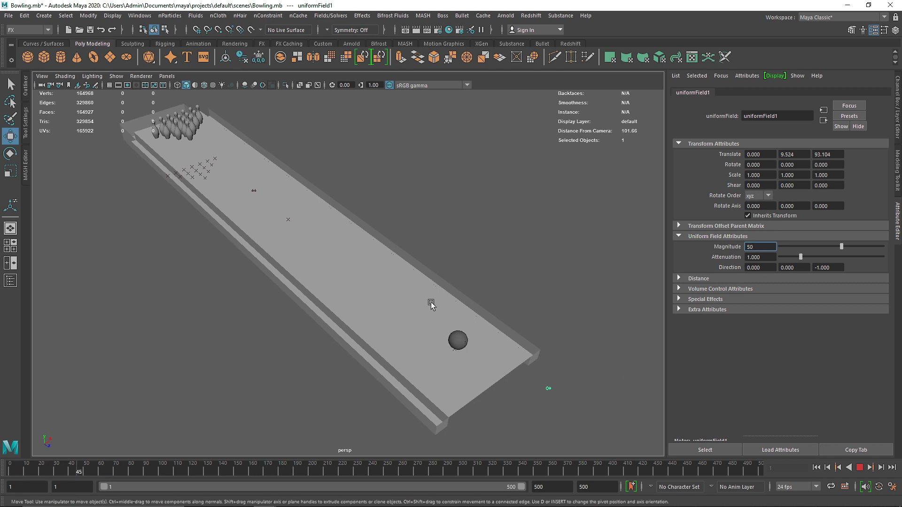
pyautogui.click(861, 469)
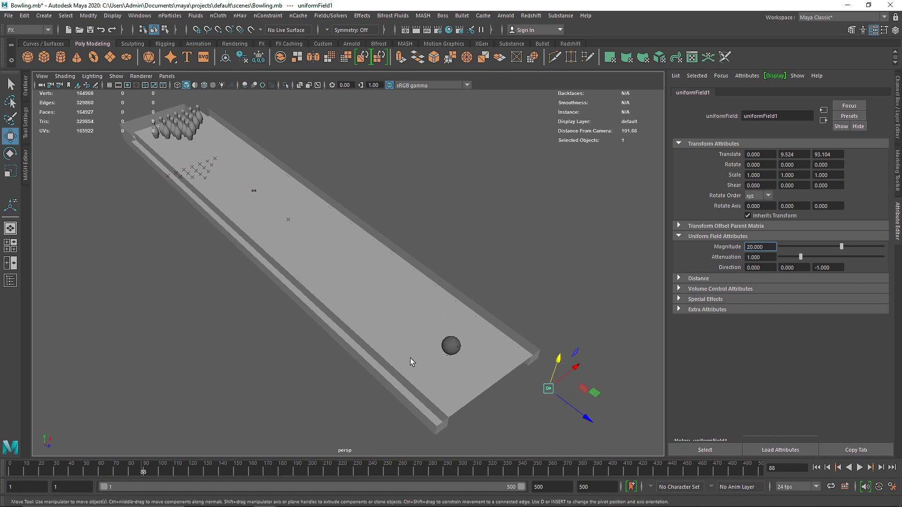
# - Set the uniform field's magnitude to 150
pyautogui.keyDown('alt'); pyautogui.moveTo(458, 359); pyautogui.dragTo(427, 335); pyautogui.keyUp('alt')
pyautogui.keyDown('alt'); pyautogui.moveTo(516, 340); pyautogui.dragTo(510, 359); pyautogui.keyUp('alt')
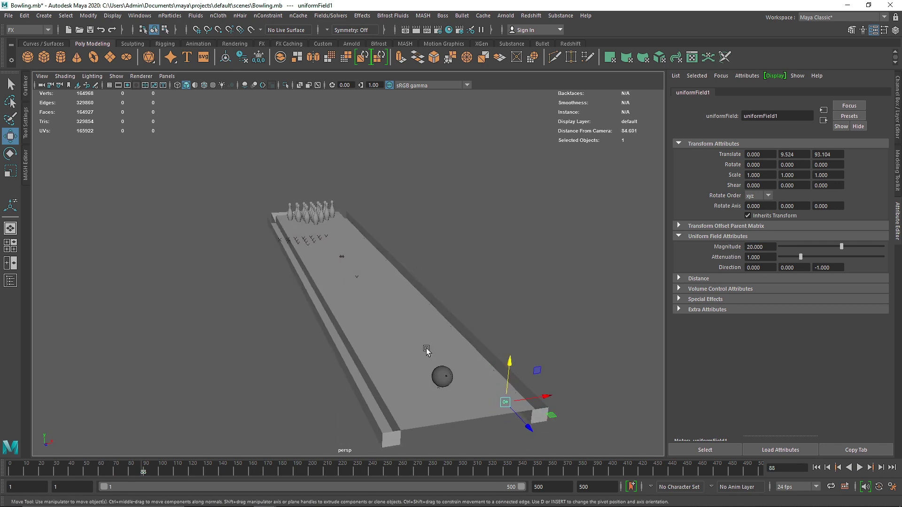
pyautogui.click(769, 249)
pyautogui.write('150')
pyautogui.press('Return')
# - Play the simulation from the first frame until the ball strikes the pins, and stop it
pyautogui.click(820, 471)
pyautogui.click(860, 470)
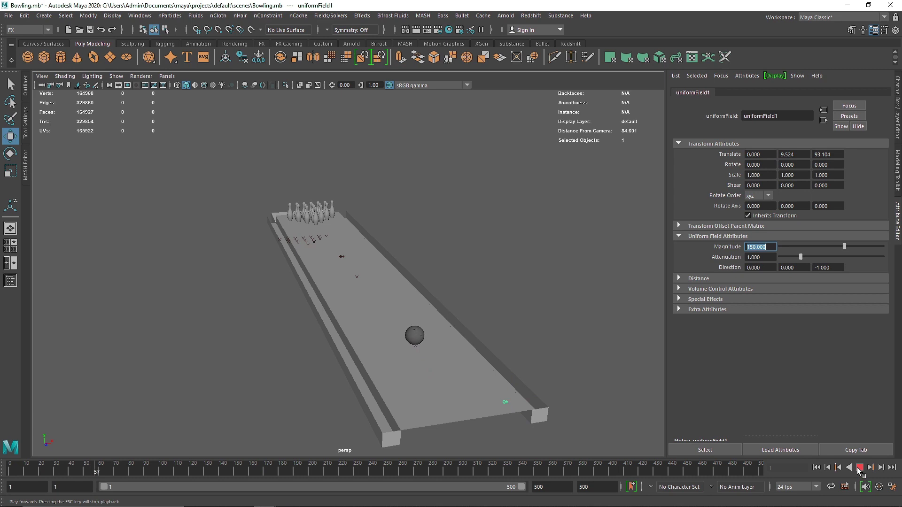
pyautogui.keyDown('alt'); pyautogui.moveTo(418, 308); pyautogui.dragTo(288, 258); pyautogui.keyUp('alt')
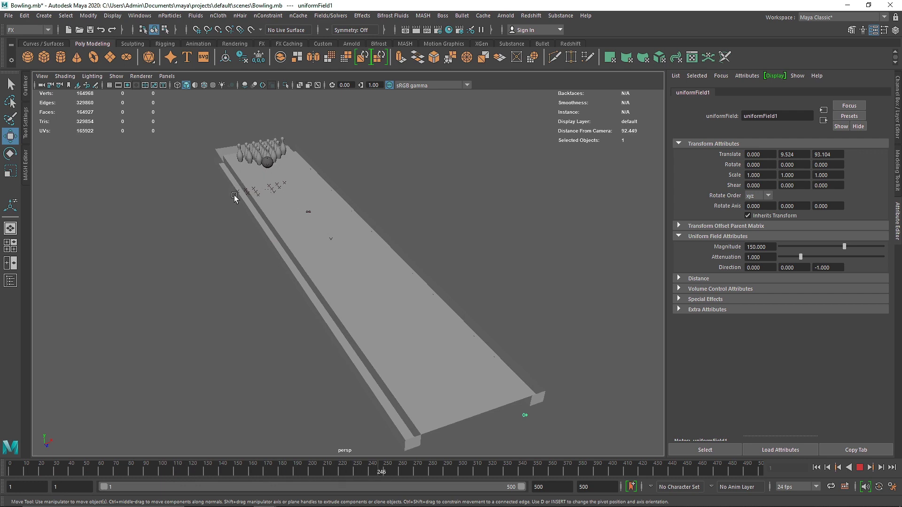
pyautogui.click(860, 467)
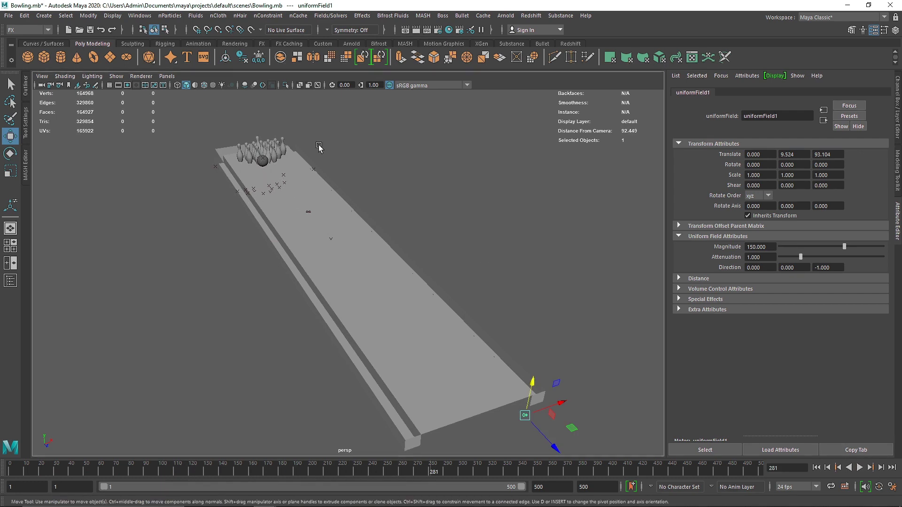
# - Examine the collision up close at the pin touching the ball and show that pin's rigid body attributes in the Channel Box
pyautogui.click(258, 150)
pyautogui.press('f')
pyautogui.scroll(-4, 243, 168)
pyautogui.keyDown('alt'); pyautogui.moveTo(242, 168); pyautogui.dragTo(351, 209); pyautogui.keyUp('alt')
pyautogui.scroll(-6, 333, 185)
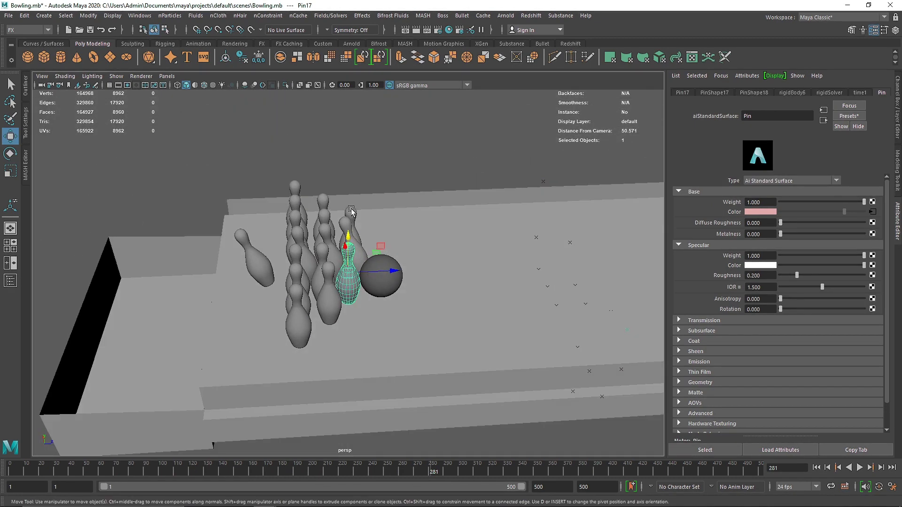
pyautogui.hotkey('ctrl', 'a')
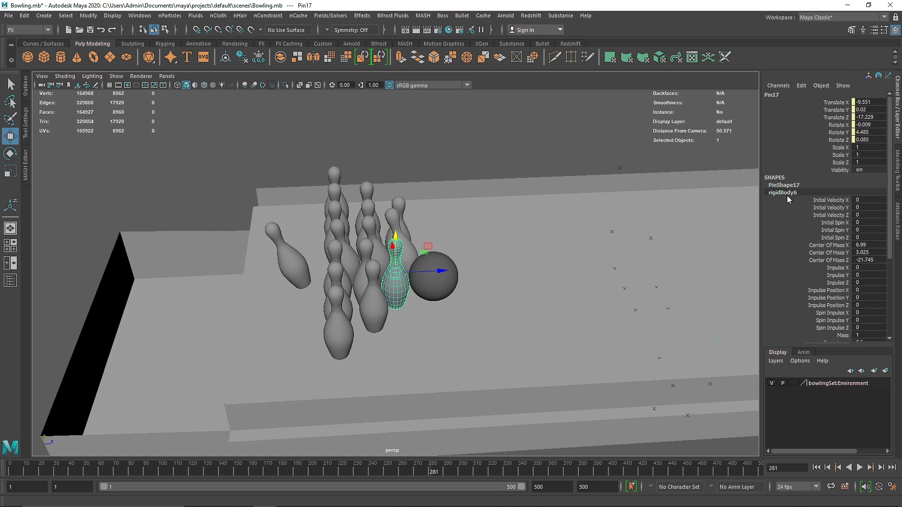
pyautogui.scroll(-3, 820, 267)
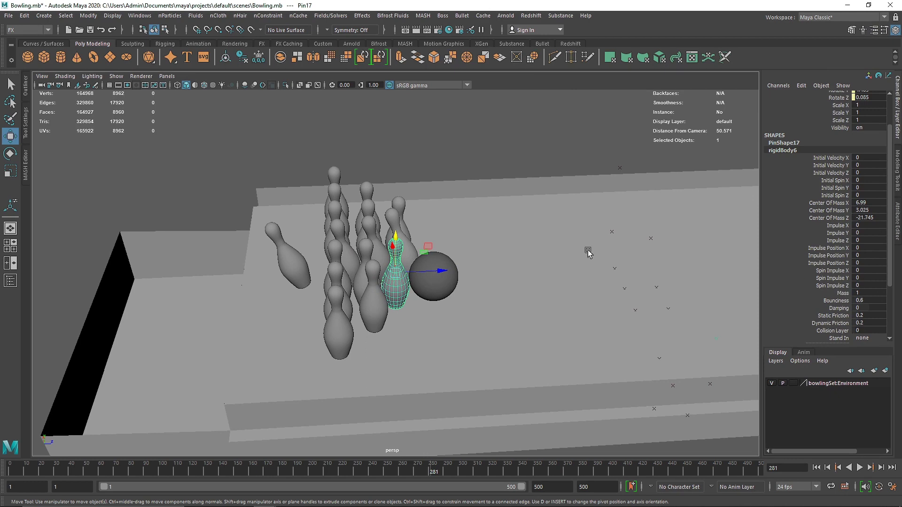
# - Set the mass of the ball's rigid body to 5
pyautogui.click(437, 290)
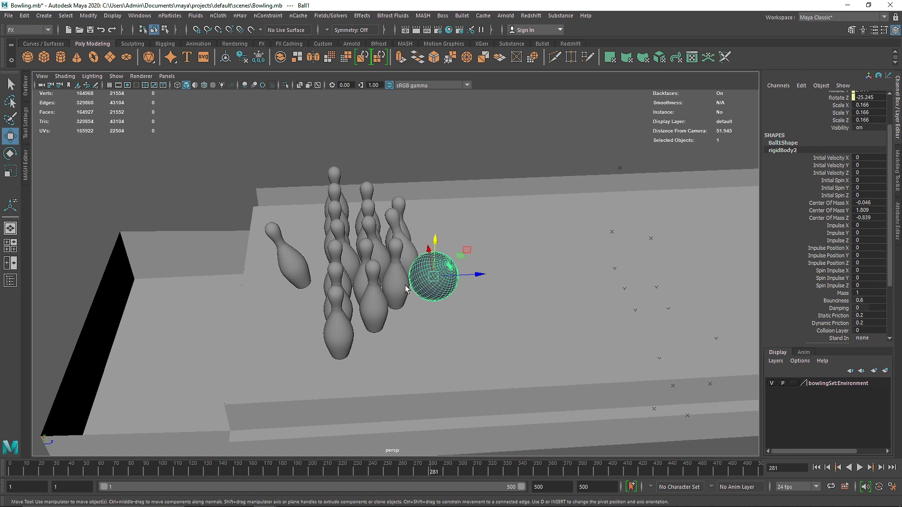
pyautogui.doubleClick(869, 292)
pyautogui.write('5')
pyautogui.press('Return')
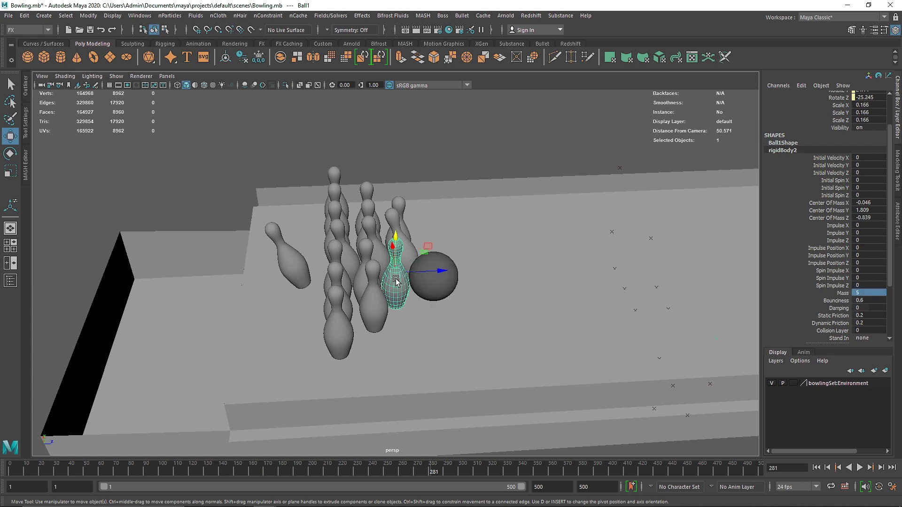
# - Check the rigid body mass and bounciness on several individual pins
pyautogui.click(352, 201)
pyautogui.click(343, 209)
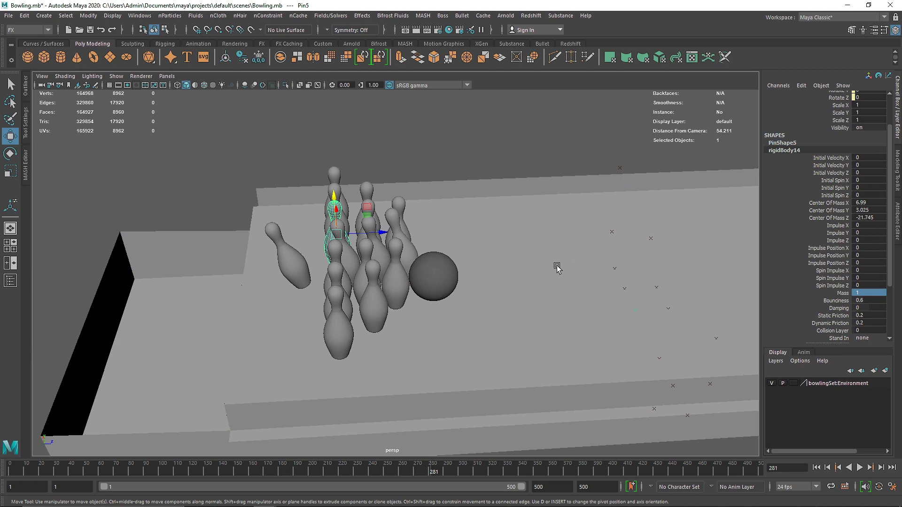
pyautogui.click(372, 269)
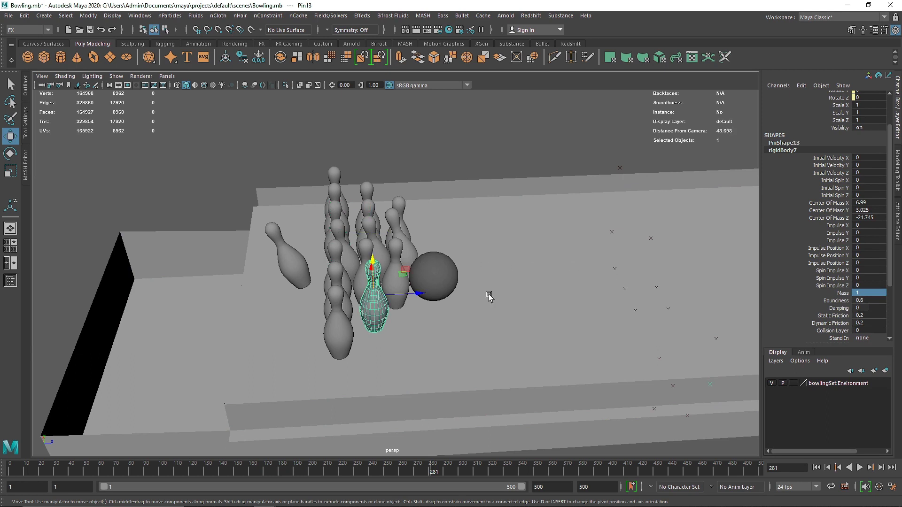
pyautogui.doubleClick(865, 301)
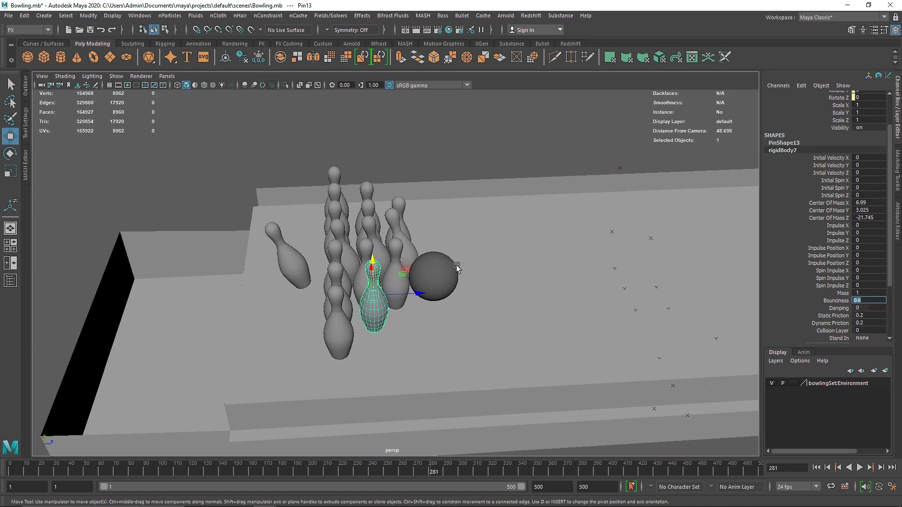
# - Return the simulation to the first frame and bring the whole lane with the ball and pins into view
pyautogui.scroll(-5, 451, 272)
pyautogui.keyDown('alt'); pyautogui.moveTo(510, 247); pyautogui.dragTo(616, 293); pyautogui.keyUp('alt')
pyautogui.click(817, 467)
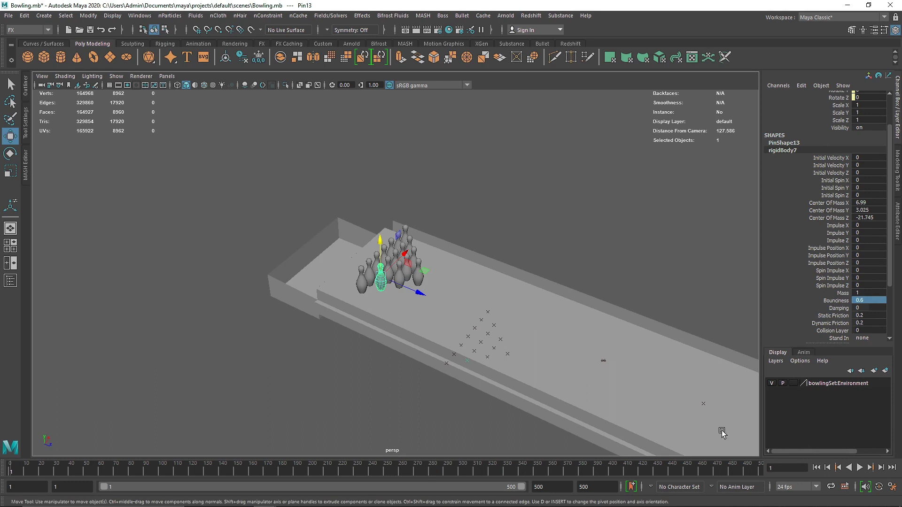
pyautogui.scroll(-3, 584, 346)
pyautogui.keyDown('alt'); pyautogui.moveTo(703, 385); pyautogui.dragTo(369, 246, button='middle'); pyautogui.keyUp('alt')
pyautogui.keyDown('alt'); pyautogui.moveTo(403, 284); pyautogui.dragTo(526, 344, button='middle'); pyautogui.keyUp('alt')
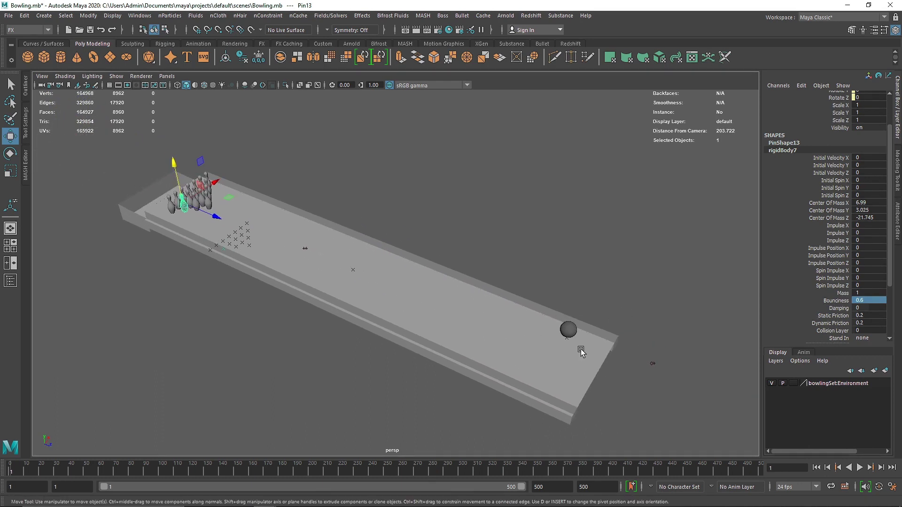
# - Test-play the simulation, set the uniform field's magnitude to 400, and play the simulation again
pyautogui.click(859, 467)
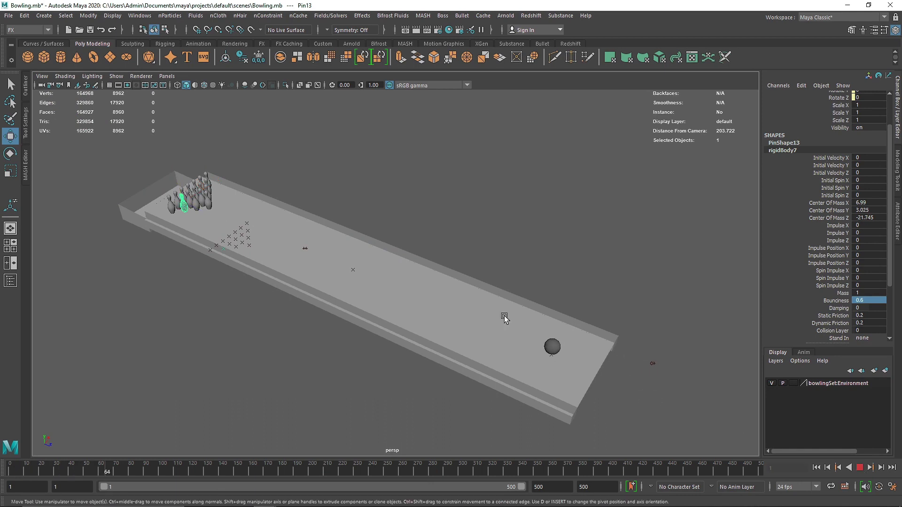
pyautogui.press('Escape')
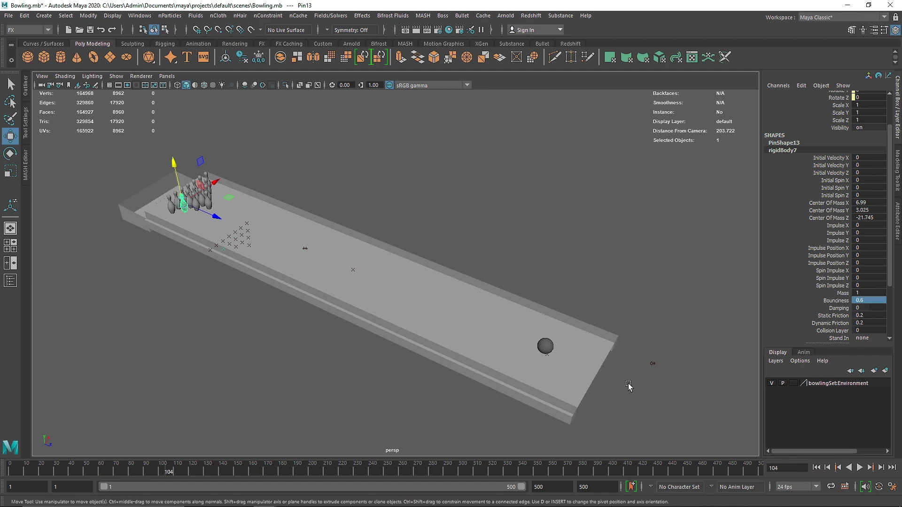
pyautogui.moveTo(640, 359); pyautogui.dragTo(749, 381)
pyautogui.click(899, 234)
pyautogui.moveTo(771, 245); pyautogui.dragTo(730, 244)
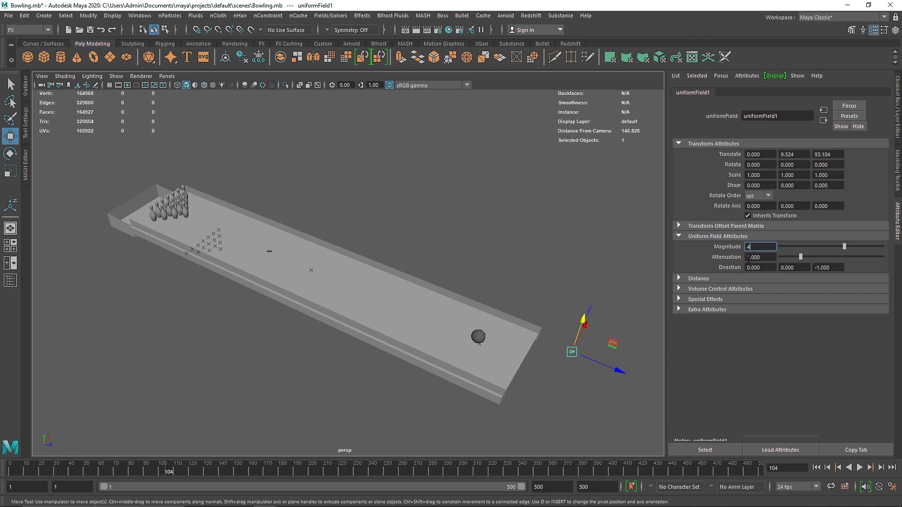
pyautogui.write('400')
pyautogui.press('Return')
pyautogui.click(860, 467)
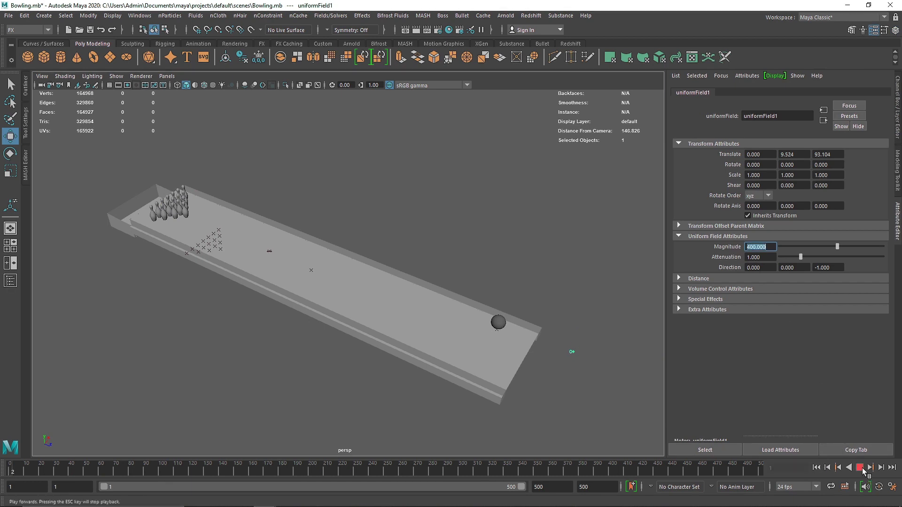
pyautogui.keyDown('alt'); pyautogui.moveTo(521, 356); pyautogui.dragTo(492, 345); pyautogui.keyUp('alt')
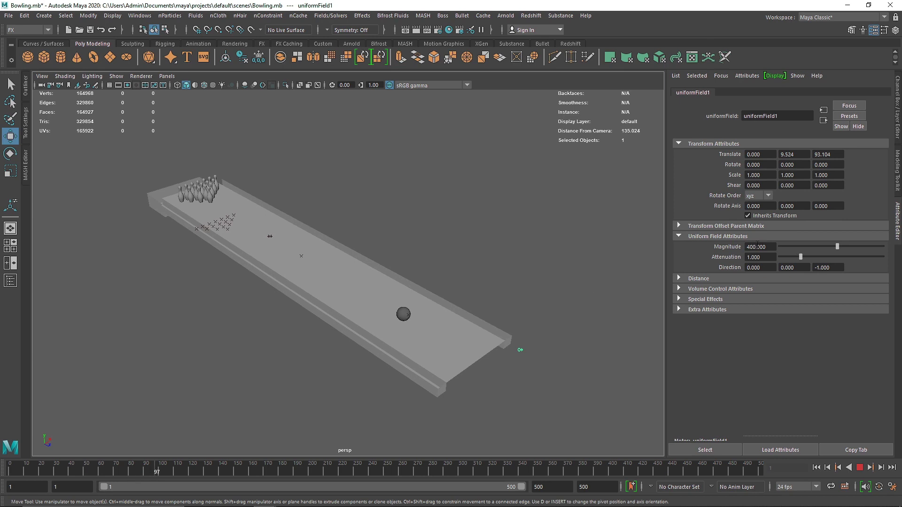
# - Set the uniform field's magnitude to 800 and replay the simulation from the first frame until the ball hits the pins
pyautogui.moveTo(752, 247); pyautogui.dragTo(735, 244)
pyautogui.write('8')
pyautogui.press('Return')
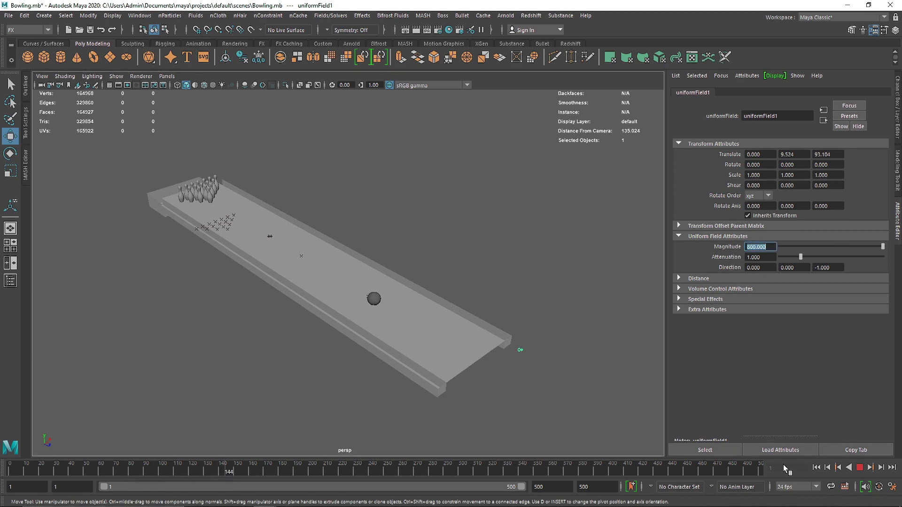
pyautogui.click(817, 467)
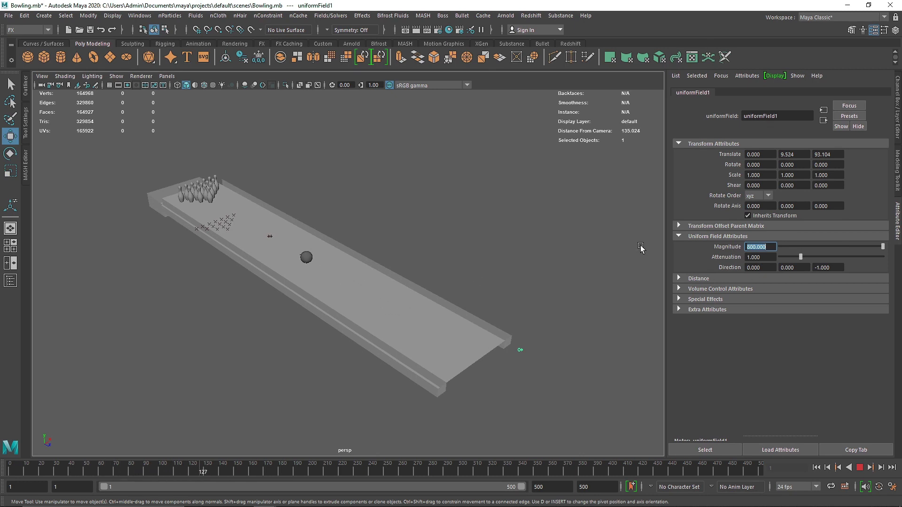
pyautogui.keyDown('alt'); pyautogui.moveTo(393, 214); pyautogui.dragTo(356, 216); pyautogui.keyUp('alt')
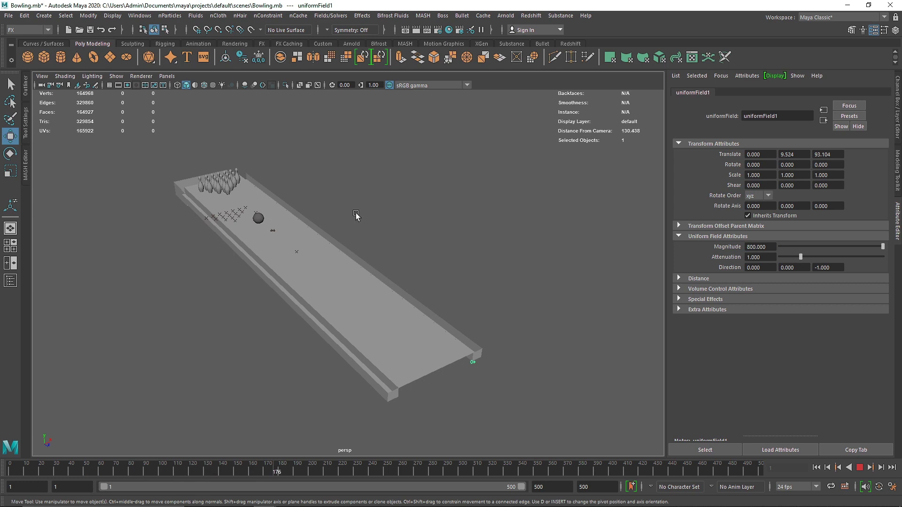
pyautogui.keyDown('alt'); pyautogui.moveTo(277, 197); pyautogui.dragTo(290, 202); pyautogui.keyUp('alt')
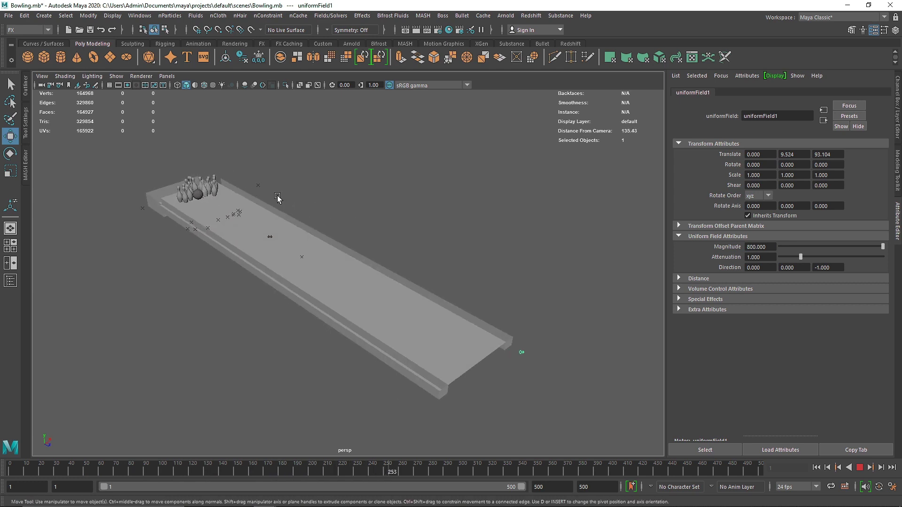
pyautogui.click(860, 467)
# - Examine the pins and the ball up close from several sides after the collision
pyautogui.keyDown('alt'); pyautogui.moveTo(237, 219); pyautogui.dragTo(407, 290, button='middle'); pyautogui.keyUp('alt')
pyautogui.keyDown('alt'); pyautogui.moveTo(407, 290); pyautogui.dragTo(461, 306, button='right'); pyautogui.keyUp('alt')
pyautogui.keyDown('alt'); pyautogui.moveTo(461, 307); pyautogui.dragTo(463, 294); pyautogui.keyUp('alt')
pyautogui.click(562, 333)
pyautogui.press('f')
pyautogui.keyDown('alt'); pyautogui.moveTo(521, 315); pyautogui.dragTo(591, 305); pyautogui.keyUp('alt')
pyautogui.keyDown('alt'); pyautogui.moveTo(590, 306); pyautogui.dragTo(501, 292, button='right'); pyautogui.keyUp('alt')
pyautogui.keyDown('alt'); pyautogui.moveTo(501, 292); pyautogui.dragTo(317, 228); pyautogui.keyUp('alt')
pyautogui.keyDown('alt'); pyautogui.moveTo(387, 345); pyautogui.dragTo(291, 297); pyautogui.keyUp('alt')
pyautogui.keyDown('alt'); pyautogui.moveTo(404, 306); pyautogui.dragTo(357, 289); pyautogui.keyUp('alt')
pyautogui.keyDown('alt'); pyautogui.moveTo(357, 289); pyautogui.dragTo(303, 282, button='right'); pyautogui.keyUp('alt')
pyautogui.keyDown('alt'); pyautogui.moveTo(302, 282); pyautogui.dragTo(413, 287); pyautogui.keyUp('alt')
# - Return the simulation to the first frame and select all the bowling pins in the front view
pyautogui.click(816, 468)
pyautogui.keyDown('alt'); pyautogui.moveTo(526, 294); pyautogui.dragTo(465, 281); pyautogui.keyUp('alt')
pyautogui.press('space')
pyautogui.press('space')
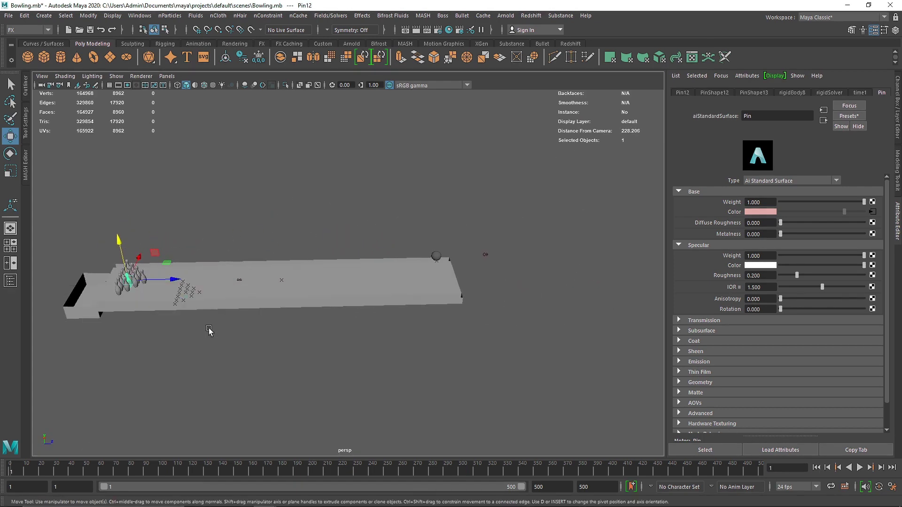
pyautogui.scroll(-2, 316, 250)
pyautogui.moveTo(130, 164); pyautogui.dragTo(494, 227)
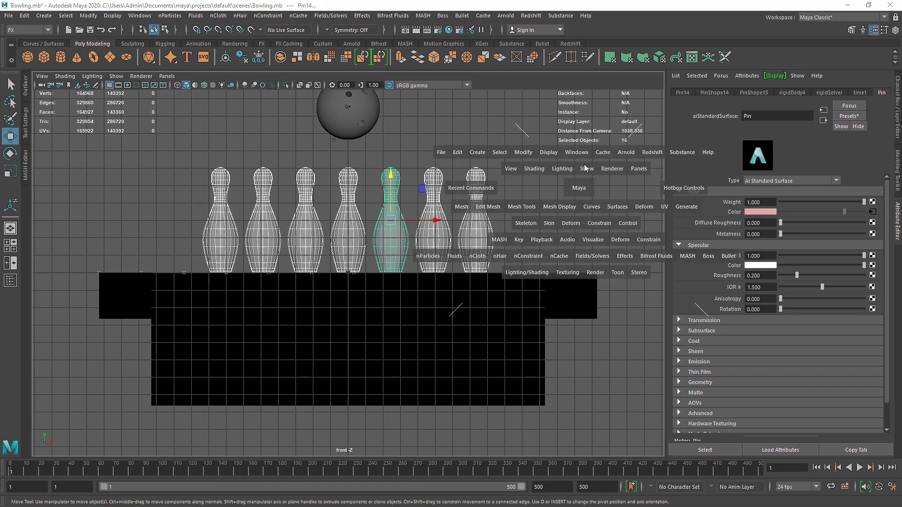
pyautogui.press('space')
pyautogui.press('space')
# - Set the rigid body mass of all the selected pins to 0.6
pyautogui.press('f')
pyautogui.hotkey('ctrl', 'a')
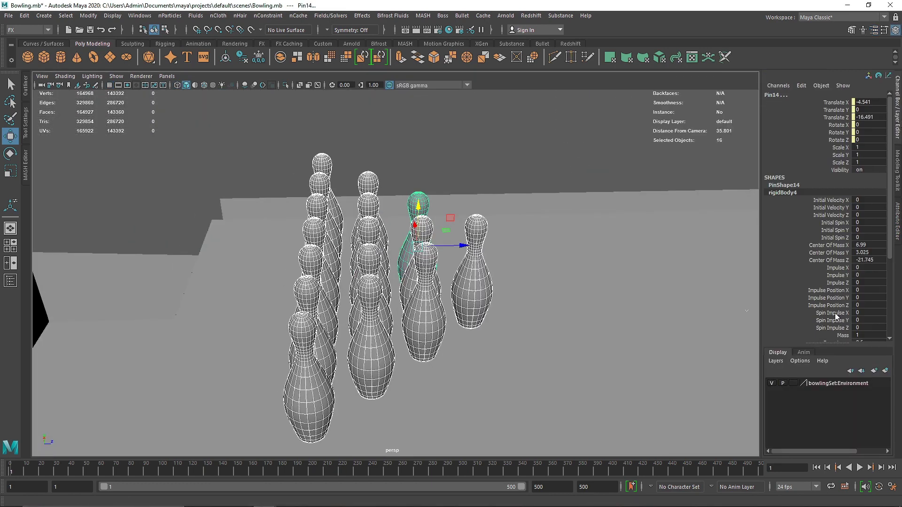
pyautogui.scroll(-3, 838, 331)
pyautogui.doubleClick(864, 250)
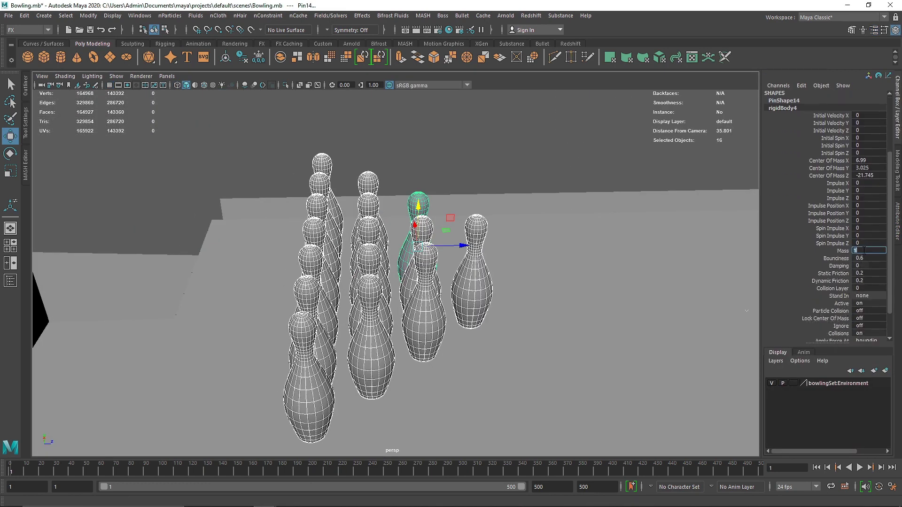
pyautogui.press('Return')
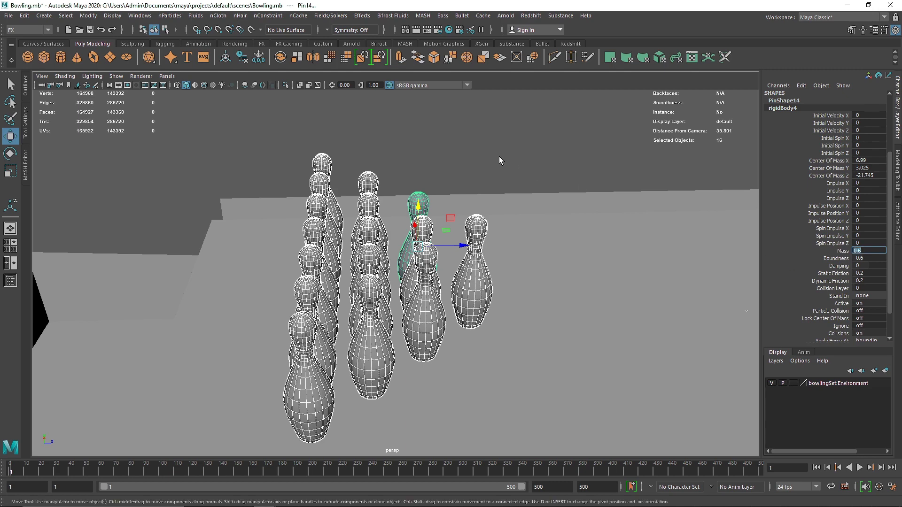
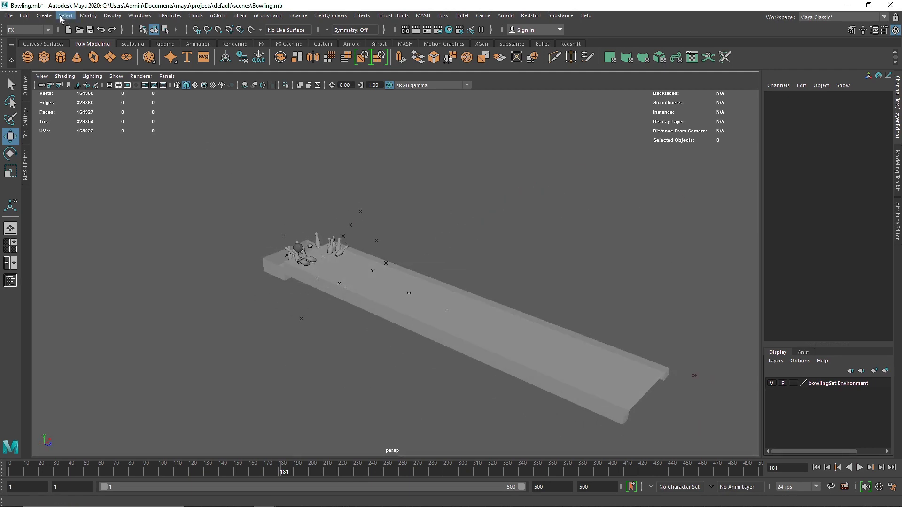
pyautogui.click(31, 17)
pyautogui.moveTo(47, 100)
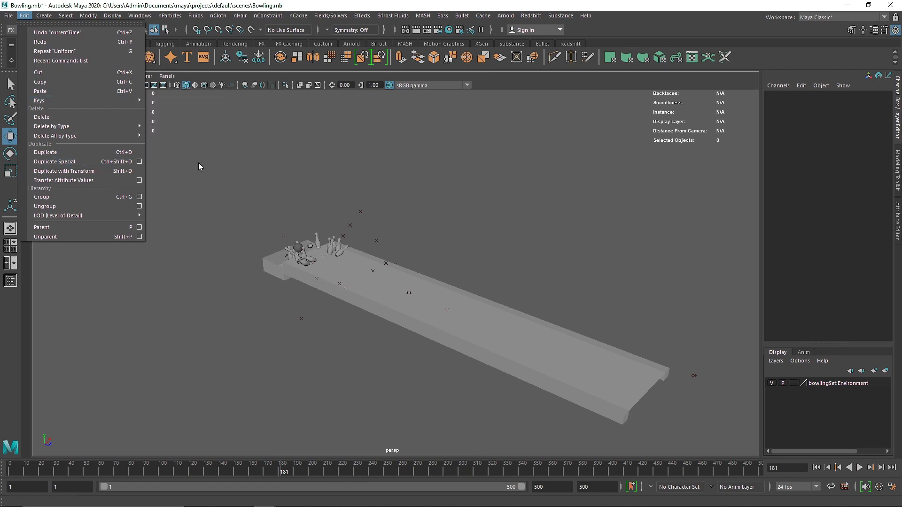
pyautogui.click(357, 140)
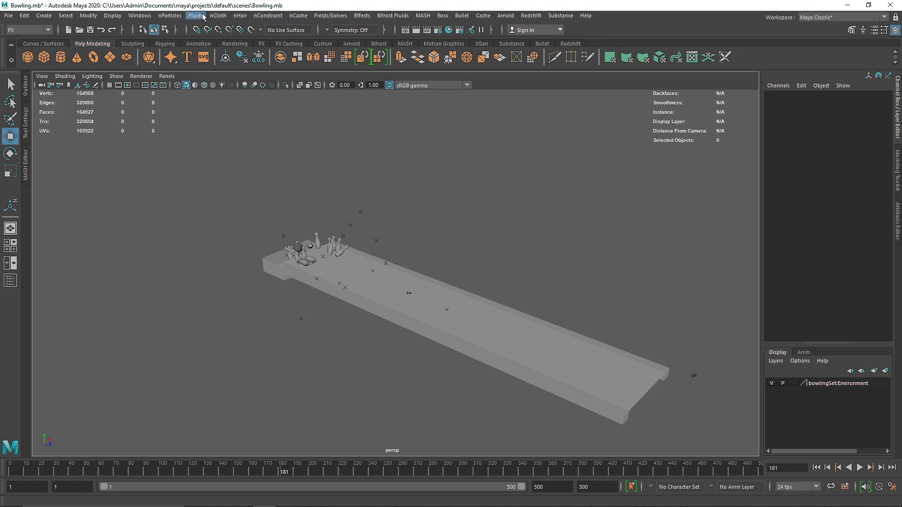
pyautogui.click(300, 18)
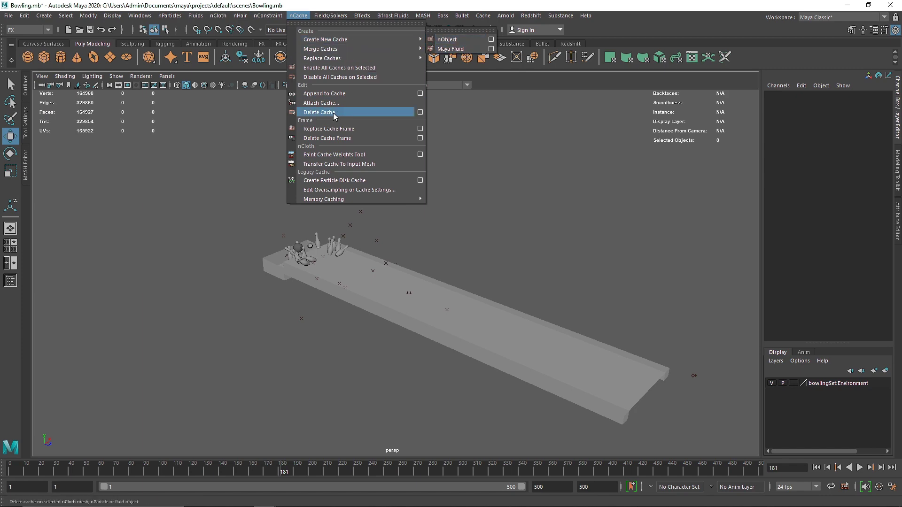
pyautogui.moveTo(343, 15)
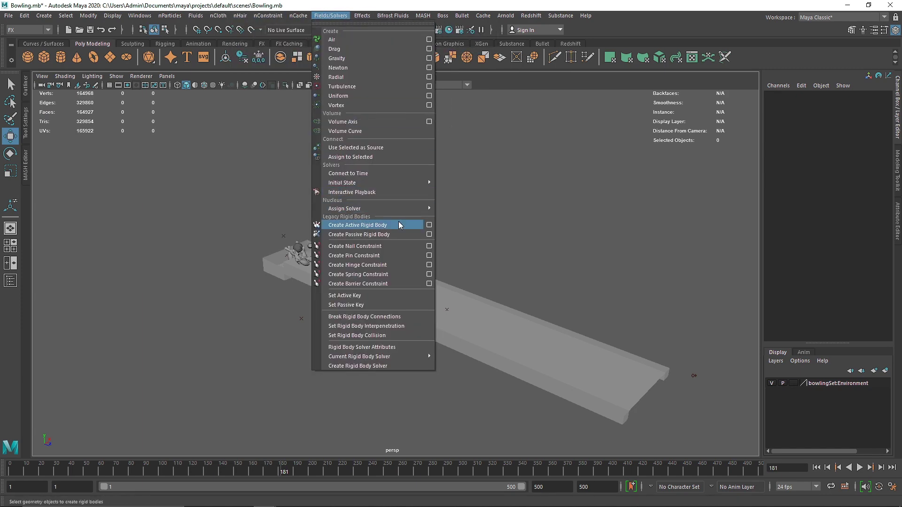
pyautogui.click(628, 261)
pyautogui.keyDown('alt'); pyautogui.moveTo(628, 261); pyautogui.dragTo(581, 261); pyautogui.keyUp('alt')
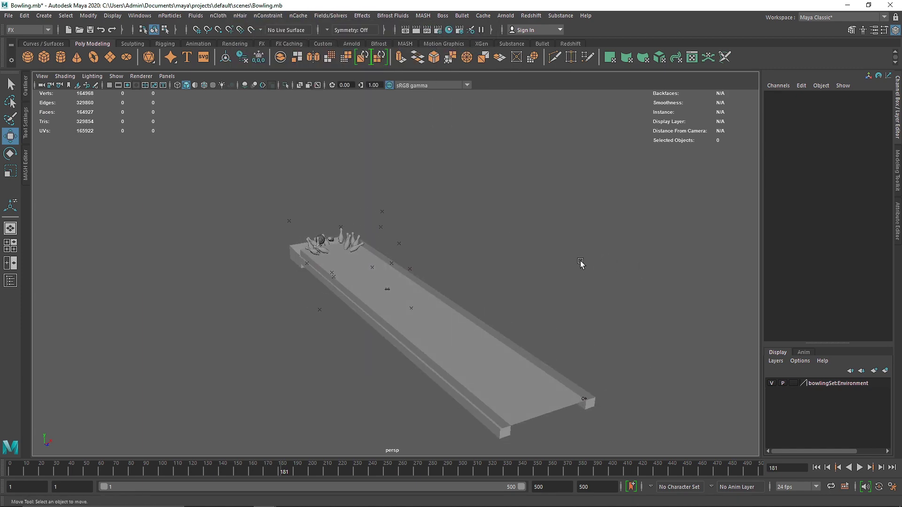
pyautogui.scroll(-2, 581, 261)
# - Return the simulation to the first frame and look over the lane with the ball and pins
pyautogui.click(816, 468)
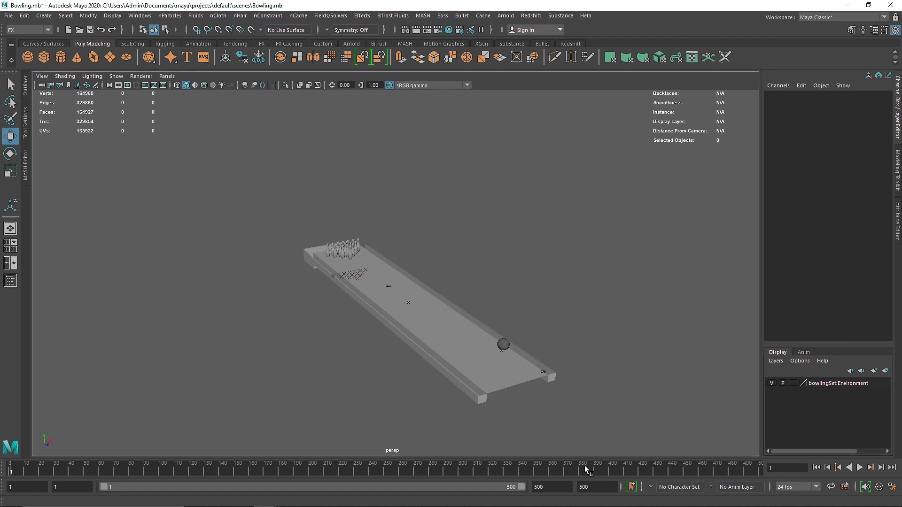
pyautogui.rightClick(557, 470)
pyautogui.moveTo(628, 388)
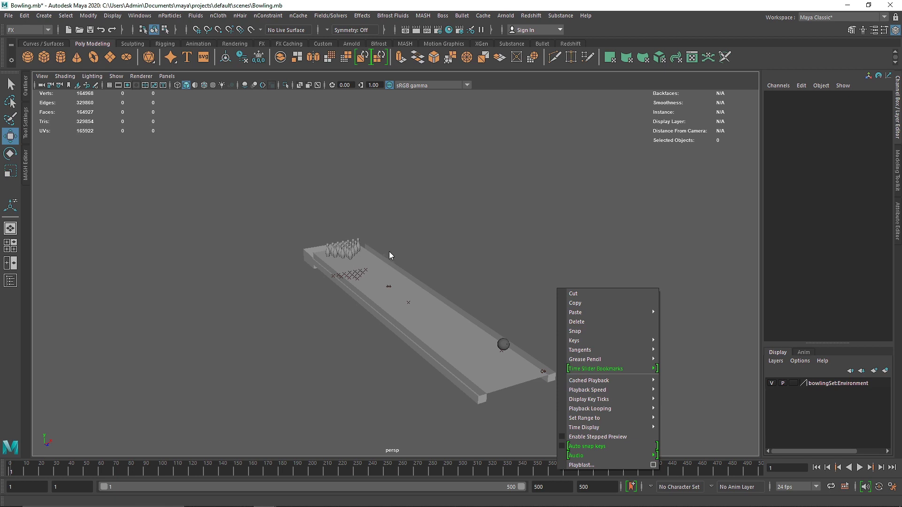
pyautogui.click(533, 254)
pyautogui.keyDown('alt'); pyautogui.moveTo(531, 313); pyautogui.dragTo(511, 312); pyautogui.keyUp('alt')
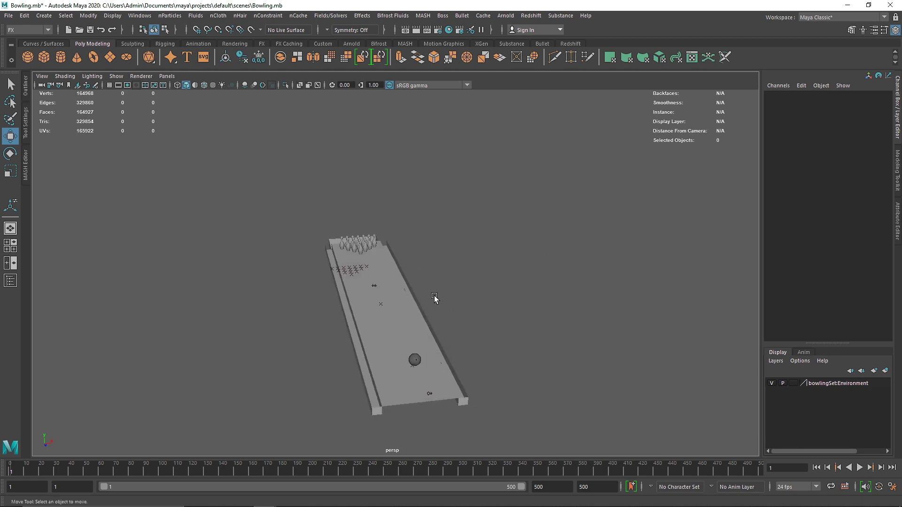
pyautogui.keyDown('alt'); pyautogui.moveTo(450, 391); pyautogui.dragTo(410, 356); pyautogui.keyUp('alt')
# - Add a turbulence field to the bowling ball
pyautogui.click(522, 335)
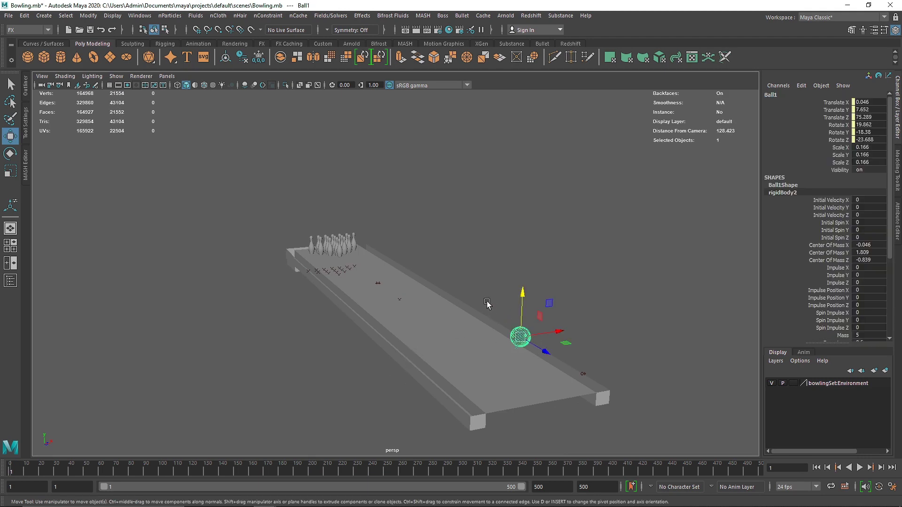
pyautogui.click(465, 288)
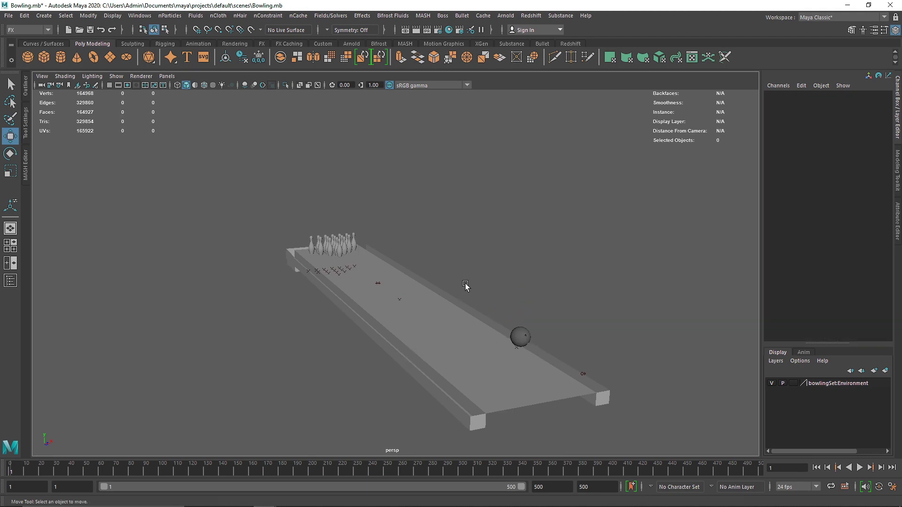
pyautogui.click(521, 334)
pyautogui.click(331, 15)
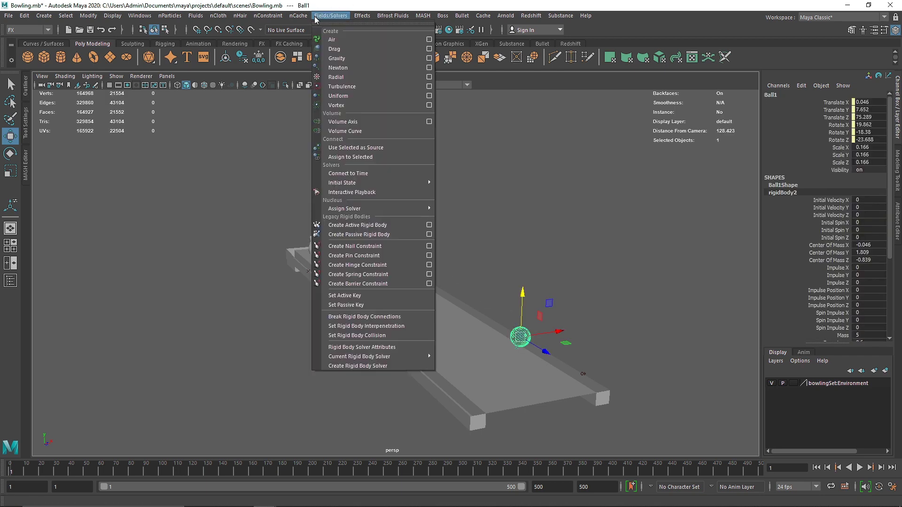
pyautogui.click(364, 87)
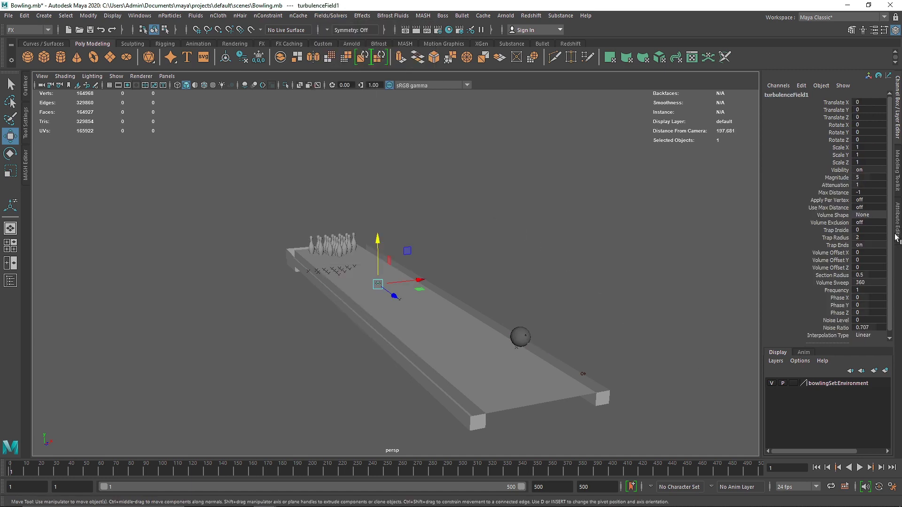
# - Play the simulation with the turbulence field and watch the ball's path down the lane to the pins
pyautogui.click(859, 468)
pyautogui.keyDown('alt'); pyautogui.moveTo(542, 365); pyautogui.dragTo(425, 372); pyautogui.keyUp('alt')
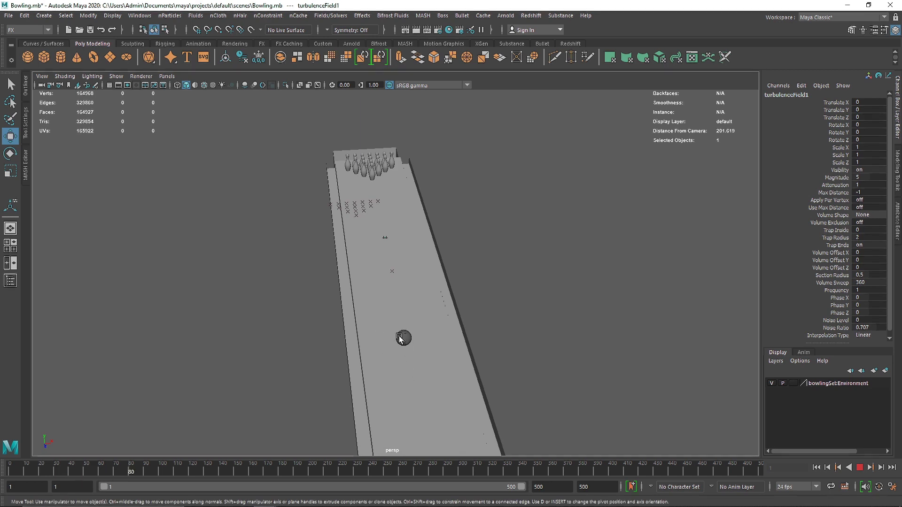
pyautogui.keyDown('alt'); pyautogui.moveTo(423, 358); pyautogui.dragTo(419, 347); pyautogui.keyUp('alt')
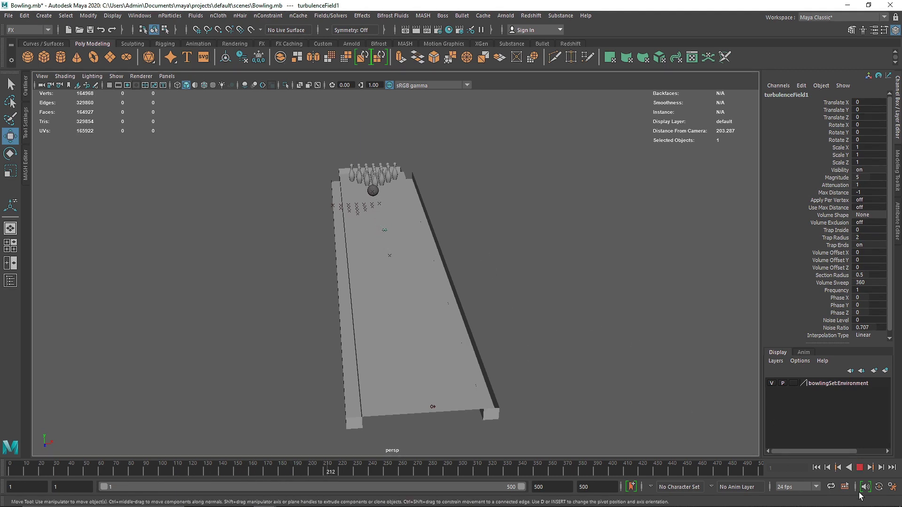
pyautogui.press('Escape')
# - Show the scene's object list and set the turbulence field's magnitude to 10
pyautogui.press('f')
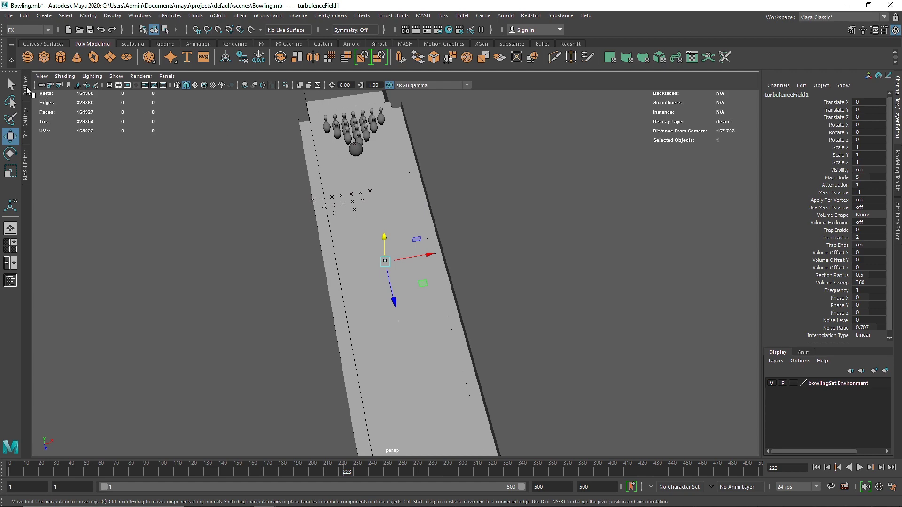
pyautogui.click(26, 85)
pyautogui.hotkey('ctrl', 'a')
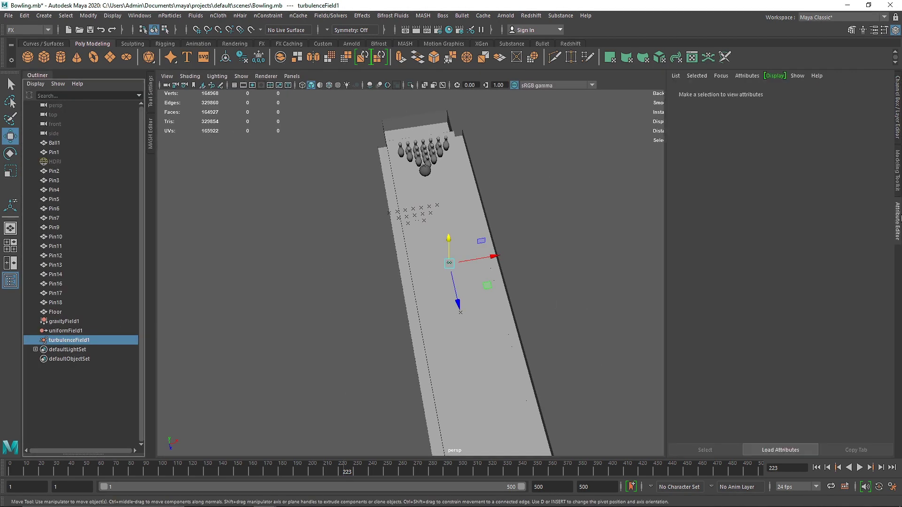
pyautogui.write('10')
pyautogui.press('Return')
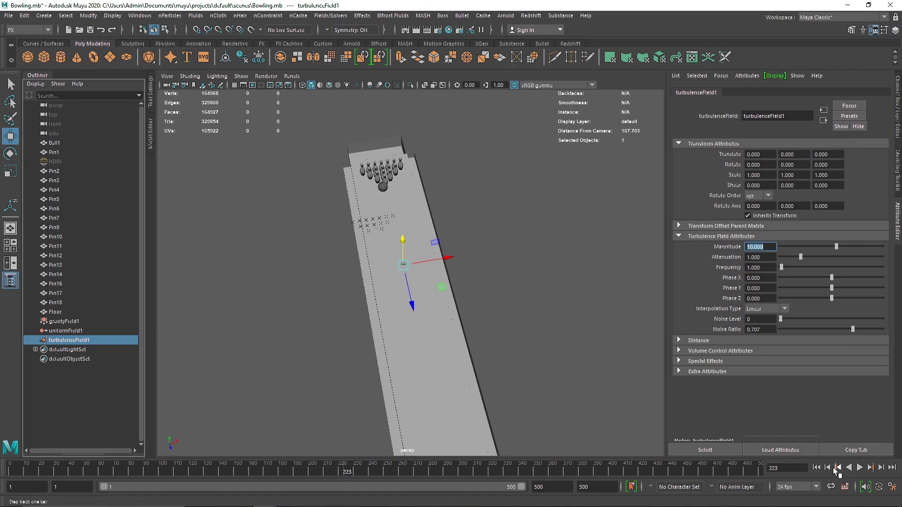
# - Replay the simulation from the first frame and raise the turbulence field's magnitude to 20
pyautogui.click(816, 467)
pyautogui.click(860, 468)
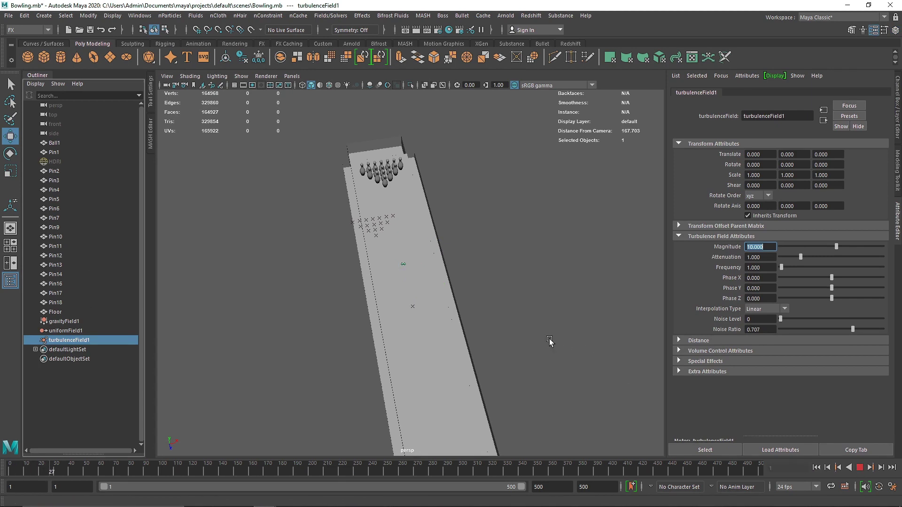
pyautogui.scroll(-2, 550, 342)
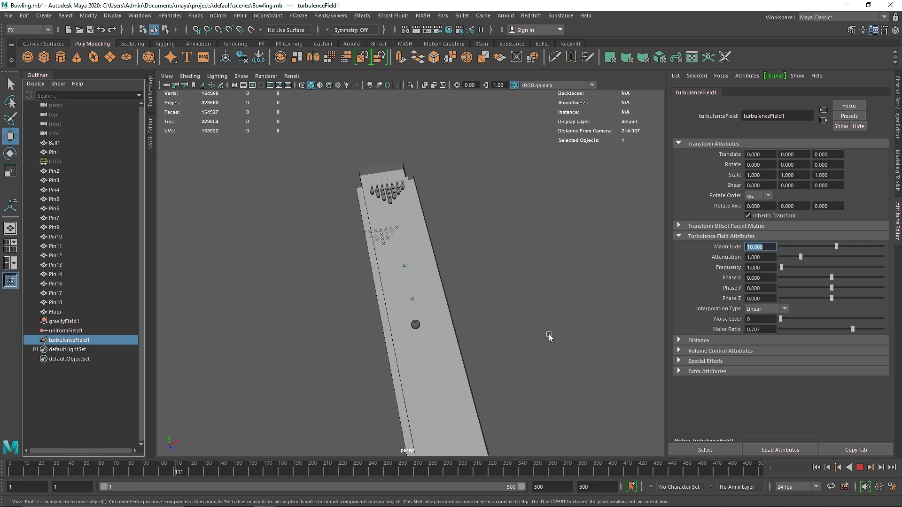
pyautogui.write('20')
pyautogui.press('Return')
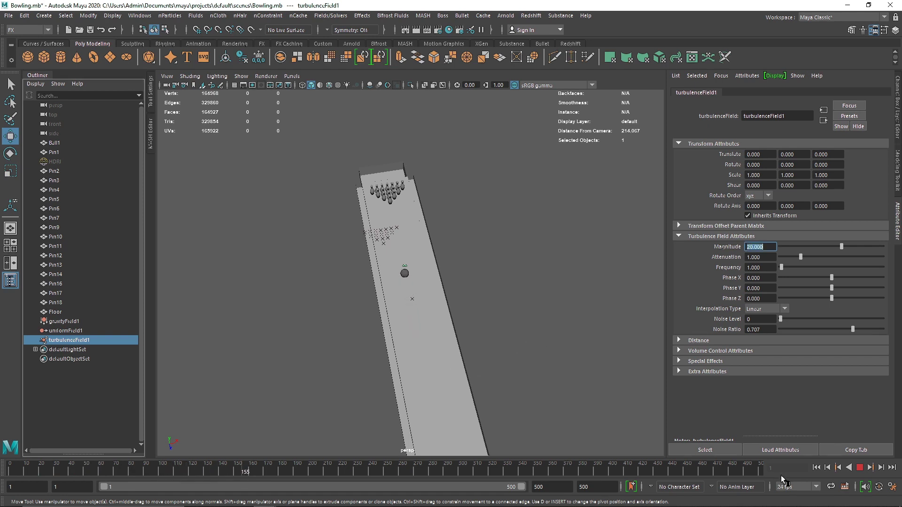
# - Set the turbulence field's magnitude to 50 and replay the simulation from the first frame
pyautogui.click(817, 468)
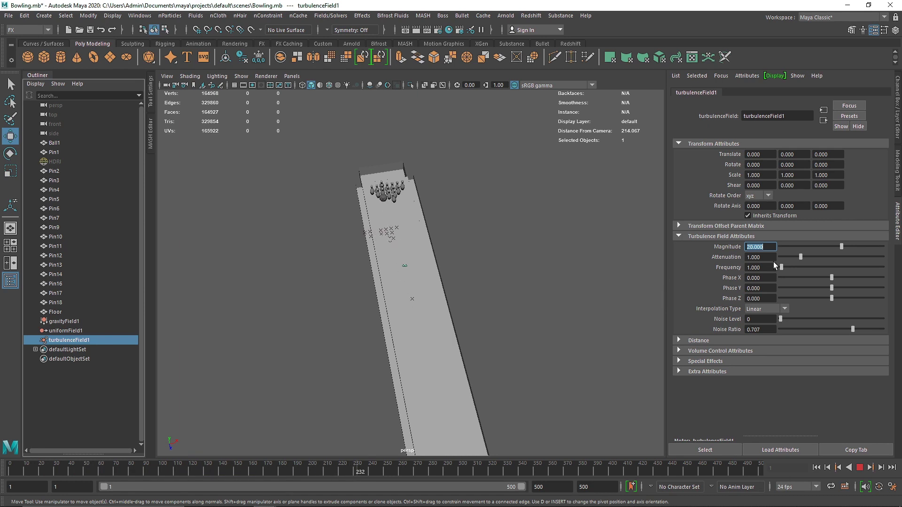
pyautogui.write('50')
pyautogui.press('Return')
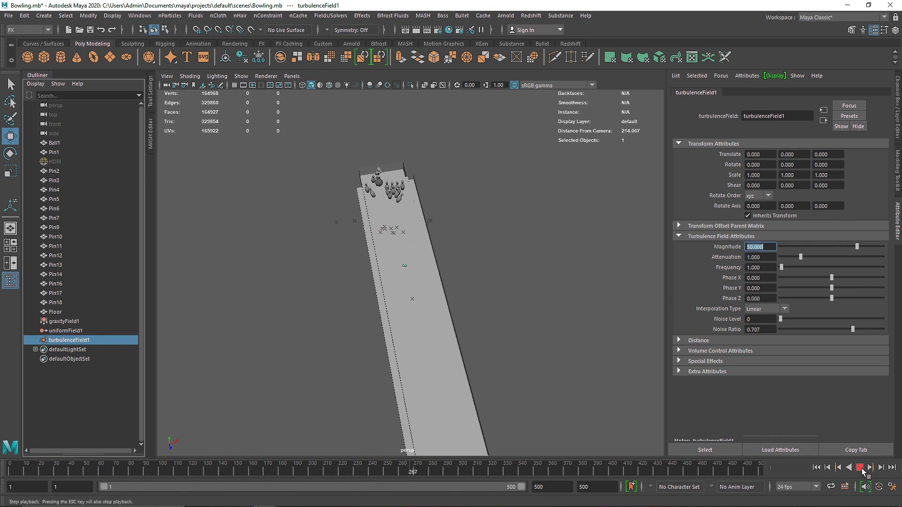
pyautogui.click(861, 469)
pyautogui.click(816, 468)
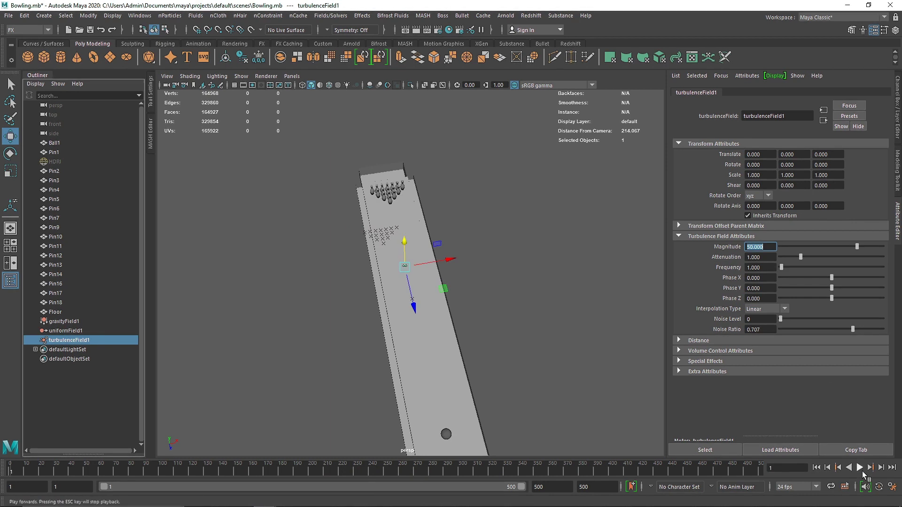
pyautogui.click(859, 468)
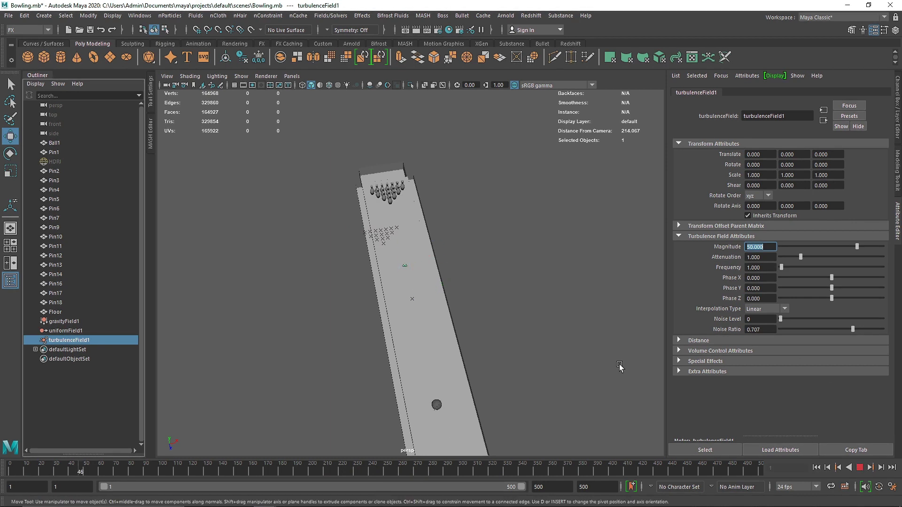
pyautogui.click(817, 468)
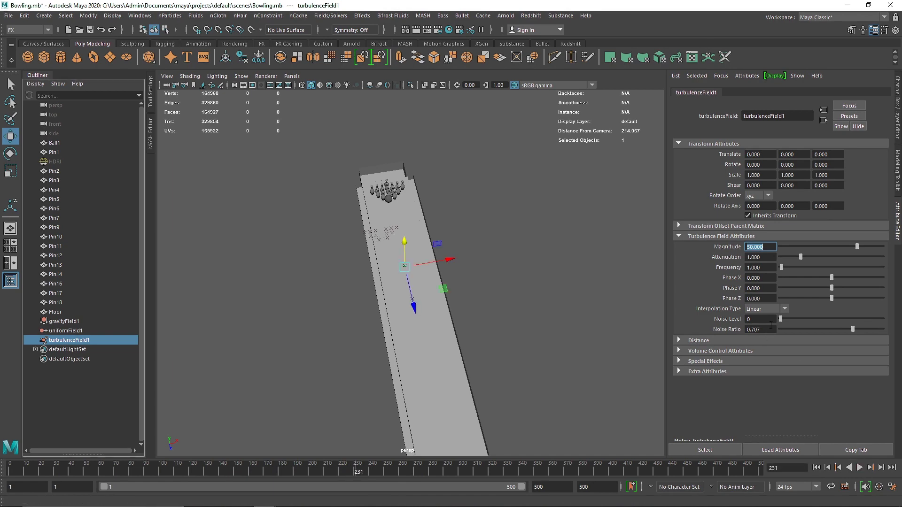
# - Set the turbulence field's noise level to 2, interpolation type to Quadratic, frequency to 2 and Phase Z to 1
pyautogui.moveTo(781, 319); pyautogui.dragTo(806, 319)
pyautogui.moveTo(771, 309); pyautogui.dragTo(763, 324)
pyautogui.moveTo(766, 267); pyautogui.dragTo(733, 268)
pyautogui.write('2')
pyautogui.press('Tab')
pyautogui.press('Tab')
pyautogui.press('Tab')
pyautogui.write('1')
# - Play the simulation with the changed turbulence settings, stop it as the ball reaches the pins, and examine the ball from the side
pyautogui.click(858, 469)
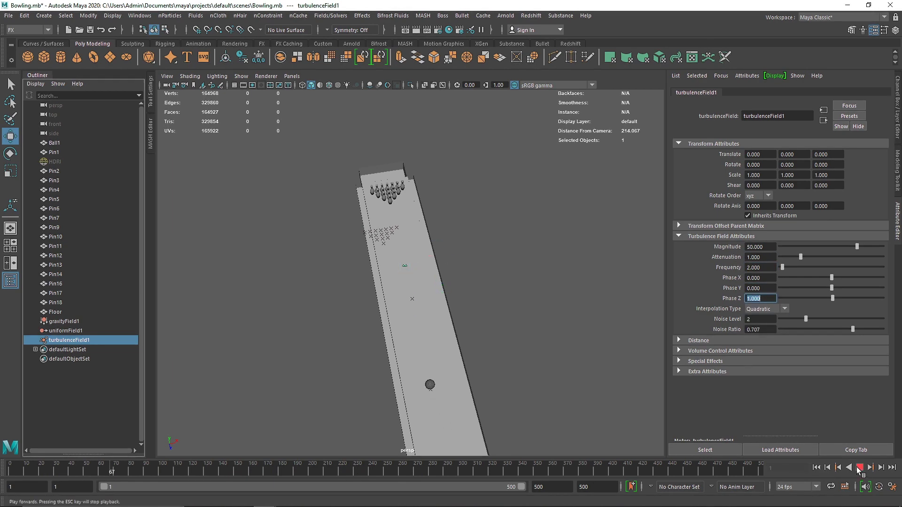
pyautogui.click(857, 469)
pyautogui.scroll(5, 441, 247)
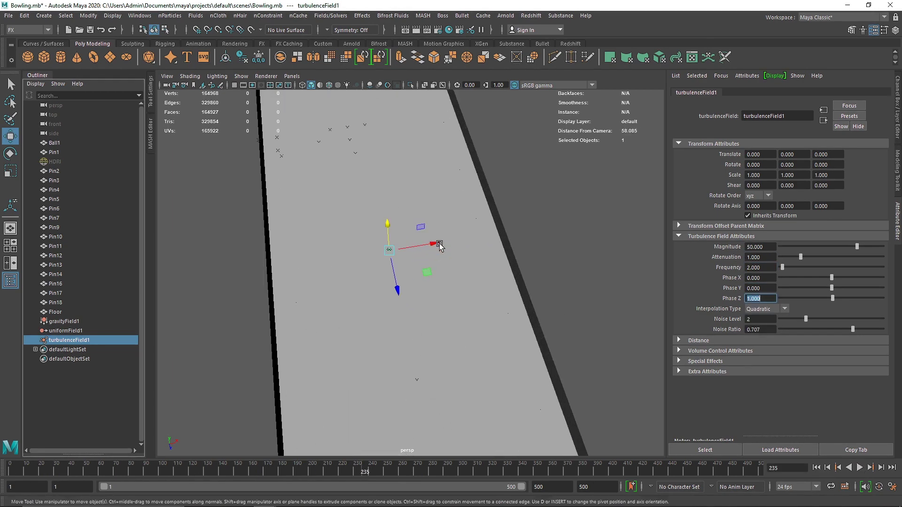
pyautogui.keyDown('alt'); pyautogui.moveTo(440, 248); pyautogui.dragTo(440, 213); pyautogui.keyUp('alt')
pyautogui.keyDown('alt'); pyautogui.moveTo(445, 210); pyautogui.dragTo(447, 300, button='middle'); pyautogui.keyUp('alt')
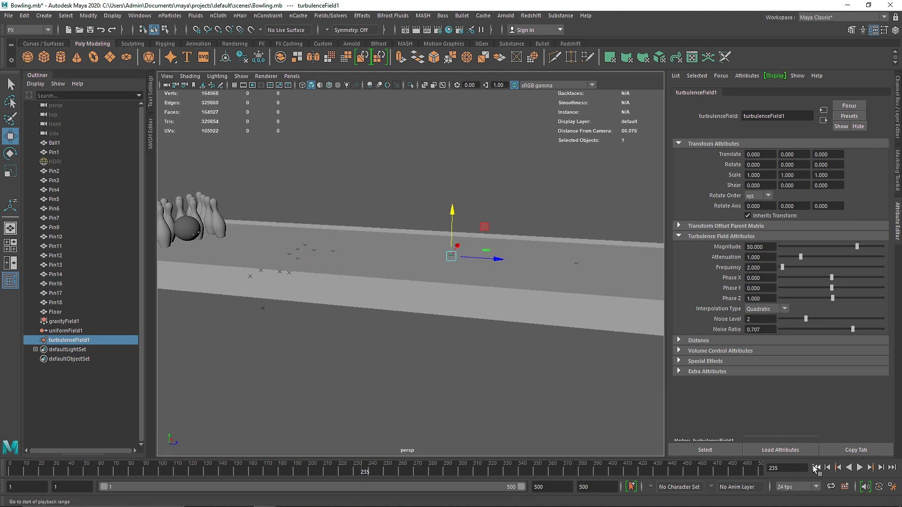
# - Replay the simulation from the first frame and follow the ball from behind the pins until it hits them
pyautogui.click(816, 468)
pyautogui.scroll(-5, 580, 330)
pyautogui.keyDown('alt'); pyautogui.moveTo(579, 331); pyautogui.dragTo(545, 290); pyautogui.keyUp('alt')
pyautogui.scroll(4, 546, 263)
pyautogui.keyDown('alt'); pyautogui.moveTo(548, 256); pyautogui.dragTo(555, 249); pyautogui.keyUp('alt')
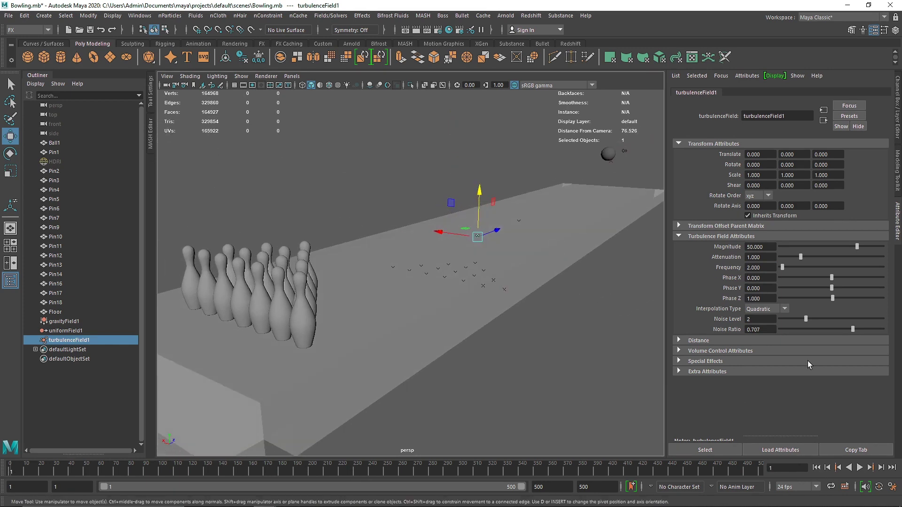
pyautogui.hotkey('alt', 'v')
pyautogui.scroll(2, 611, 249)
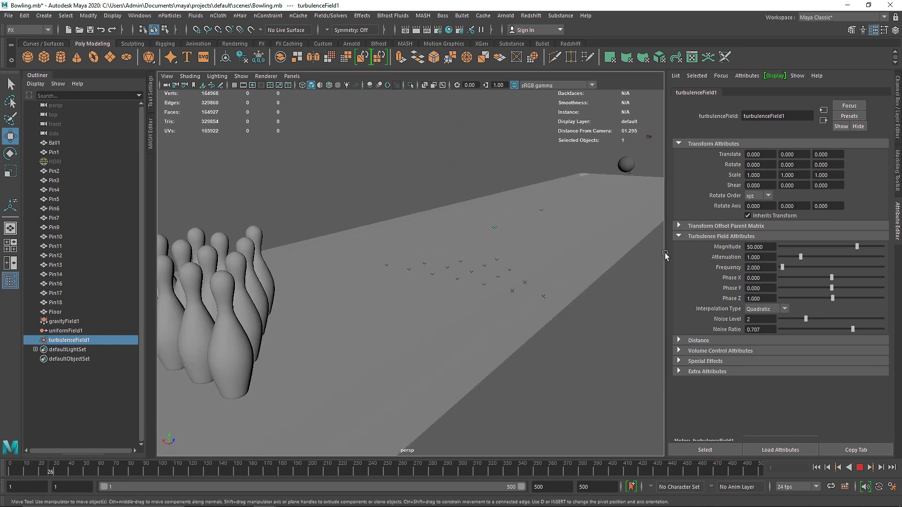
pyautogui.moveTo(773, 319); pyautogui.dragTo(700, 306)
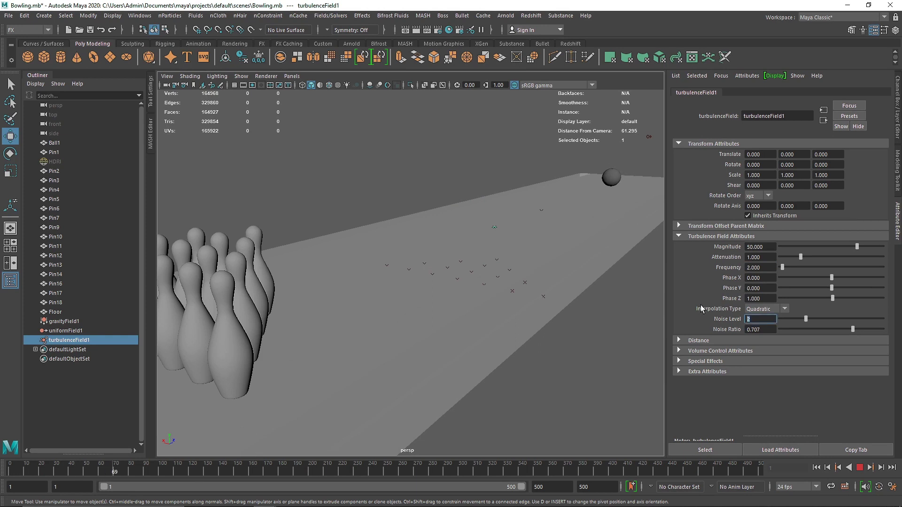
pyautogui.scroll(2, 610, 183)
pyautogui.keyDown('alt'); pyautogui.moveTo(611, 182); pyautogui.dragTo(623, 184); pyautogui.keyUp('alt')
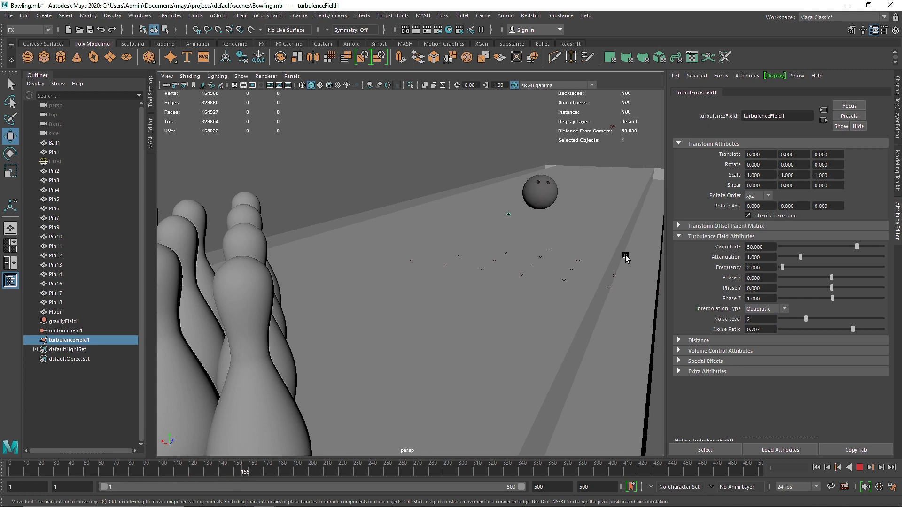
pyautogui.scroll(-5, 470, 254)
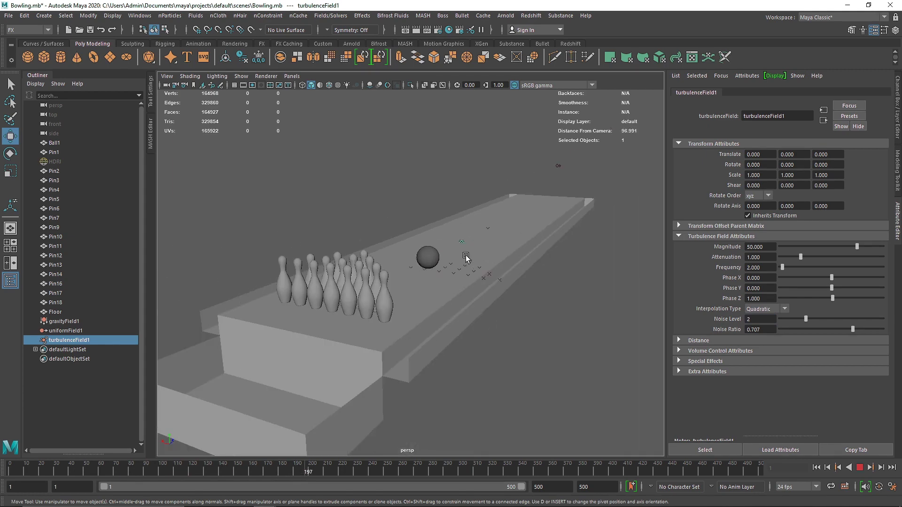
pyautogui.keyDown('alt'); pyautogui.moveTo(414, 261); pyautogui.dragTo(437, 286); pyautogui.keyUp('alt')
pyautogui.scroll(-3, 458, 307)
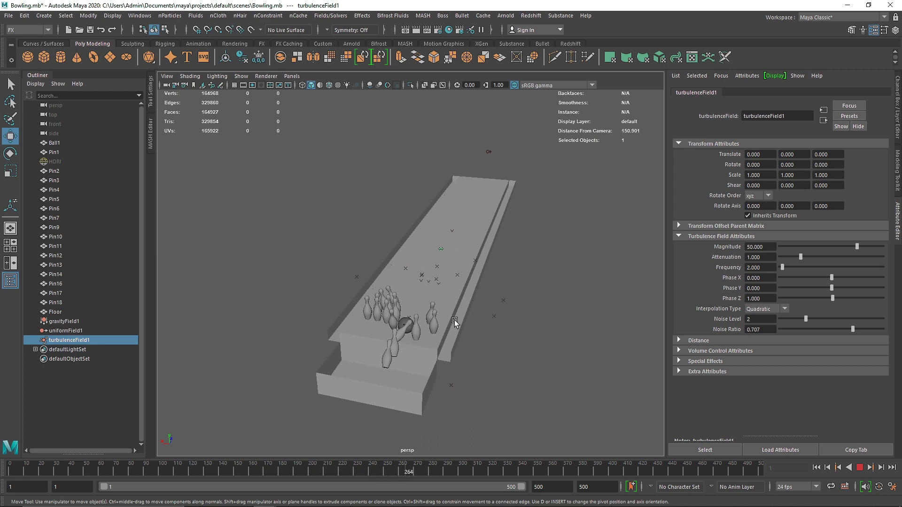
# - Raise the turbulence field's magnitude to 100, replay from the first frame, and stop mid-lane with the uniform field selected
pyautogui.press('Escape')
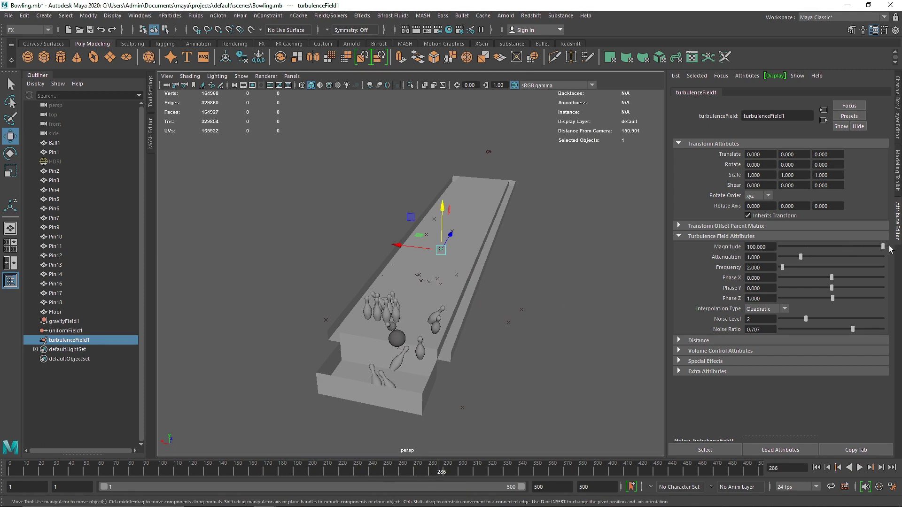
pyautogui.click(816, 467)
pyautogui.click(859, 467)
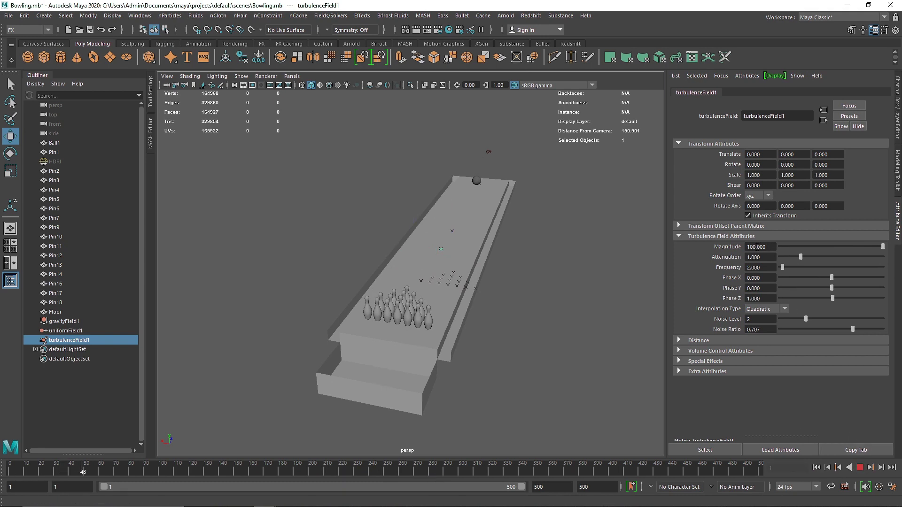
pyautogui.moveTo(474, 132); pyautogui.dragTo(510, 167)
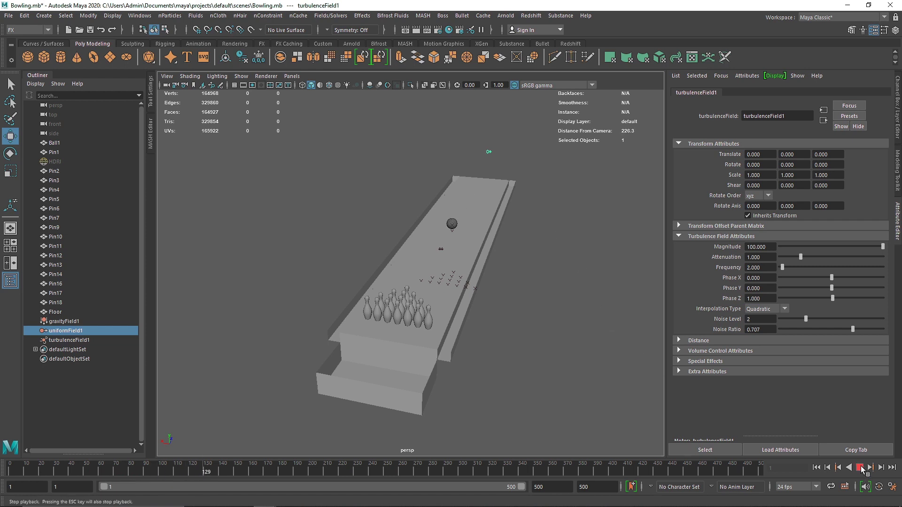
pyautogui.click(860, 467)
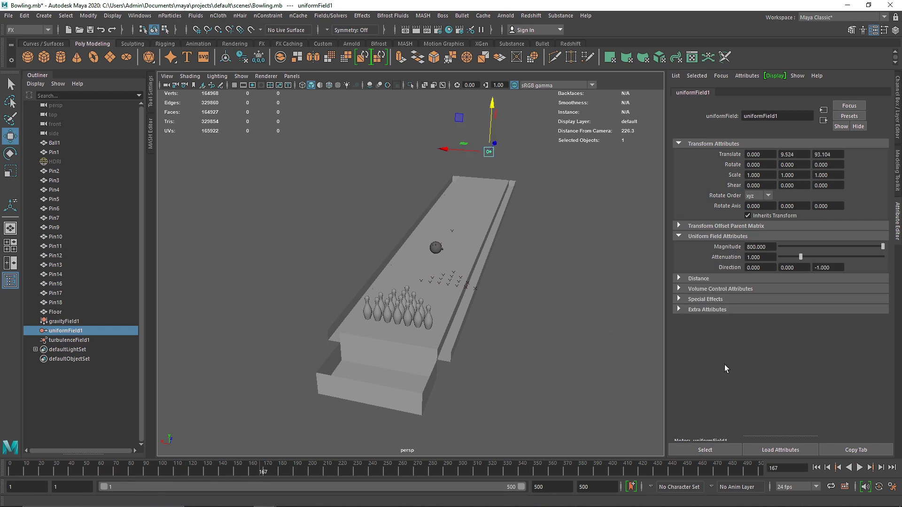
pyautogui.keyDown('alt'); pyautogui.moveTo(488, 310); pyautogui.dragTo(376, 282); pyautogui.keyUp('alt')
pyautogui.keyDown('alt'); pyautogui.moveTo(283, 245); pyautogui.dragTo(443, 271, button='middle'); pyautogui.keyUp('alt')
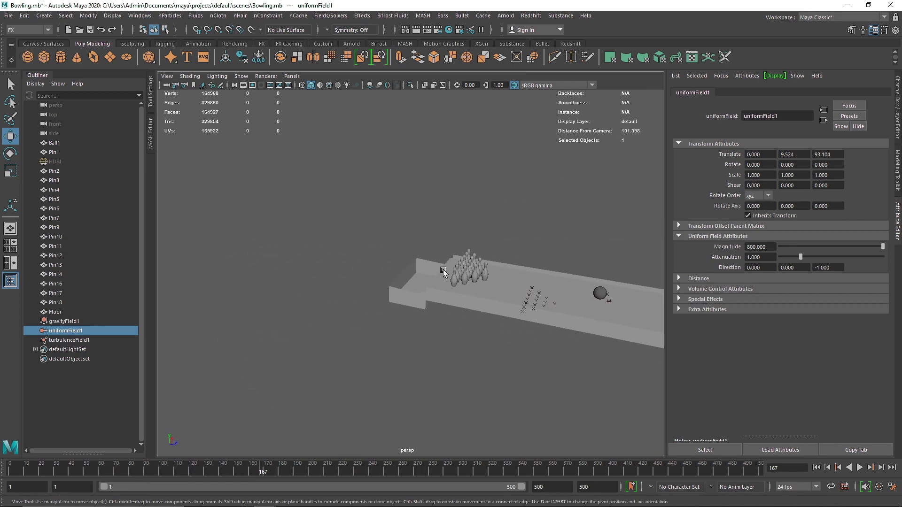
pyautogui.keyDown('alt'); pyautogui.moveTo(455, 271); pyautogui.dragTo(541, 258, button='right'); pyautogui.keyUp('alt')
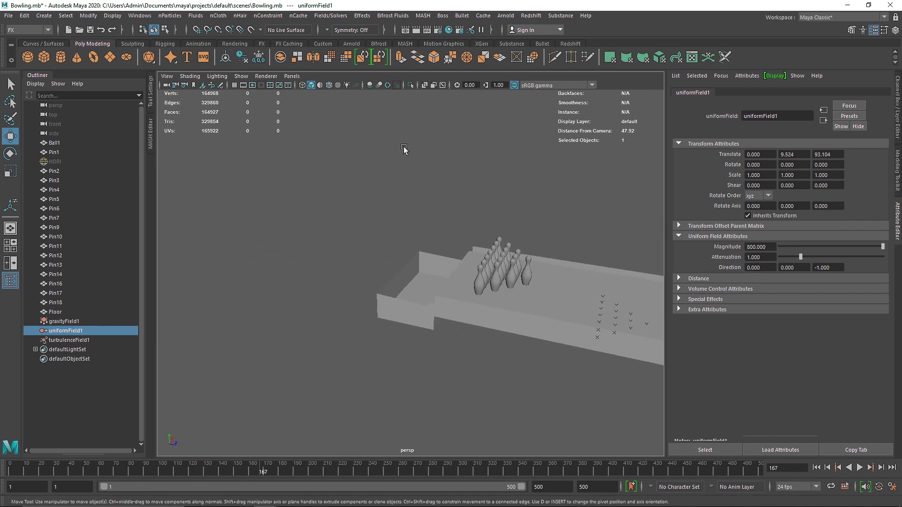
pyautogui.click(330, 17)
pyautogui.click(310, 210)
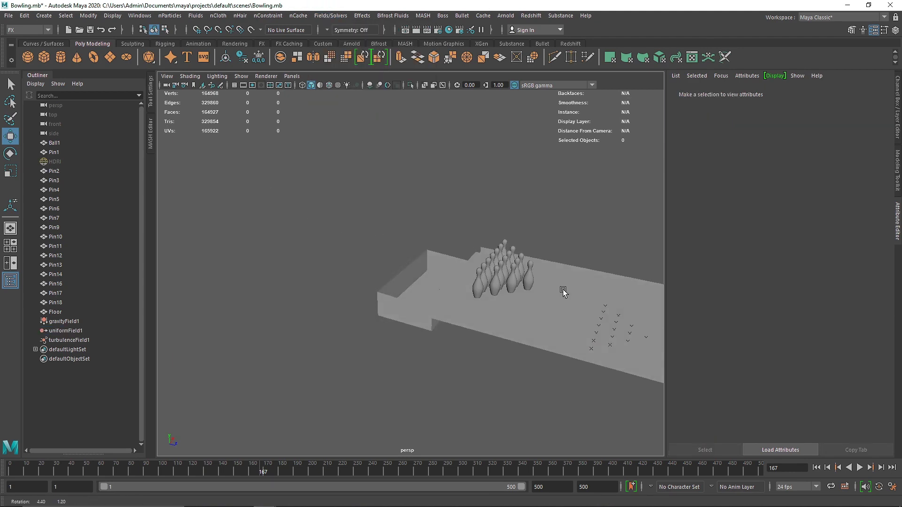
pyautogui.keyDown('alt'); pyautogui.moveTo(564, 291); pyautogui.dragTo(506, 303); pyautogui.keyUp('alt')
pyautogui.keyDown('alt'); pyautogui.moveTo(503, 274); pyautogui.dragTo(418, 242, button='middle'); pyautogui.keyUp('alt')
pyautogui.scroll(-2, 422, 246)
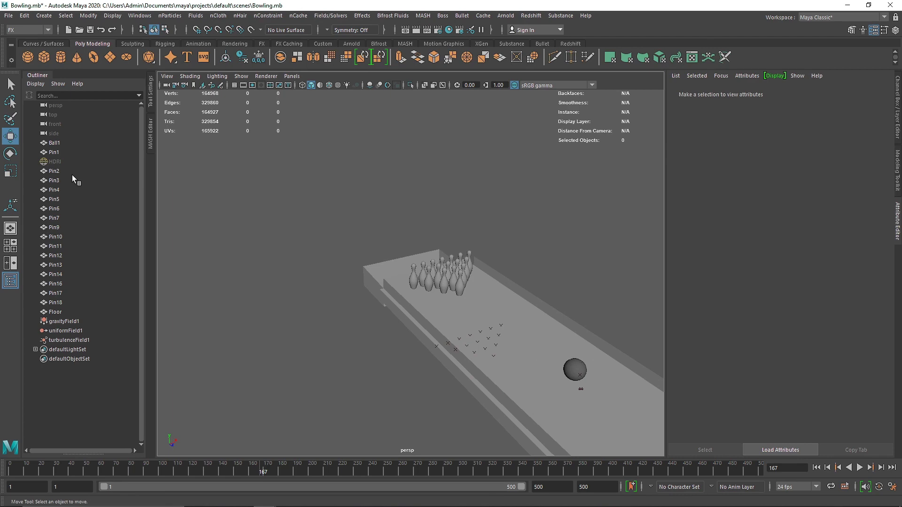
# - Compare the rigid body mass of the bowling pins with that of the ball
pyautogui.click(56, 171)
pyautogui.hotkey('ctrl', 'a')
pyautogui.scroll(-5, 860, 261)
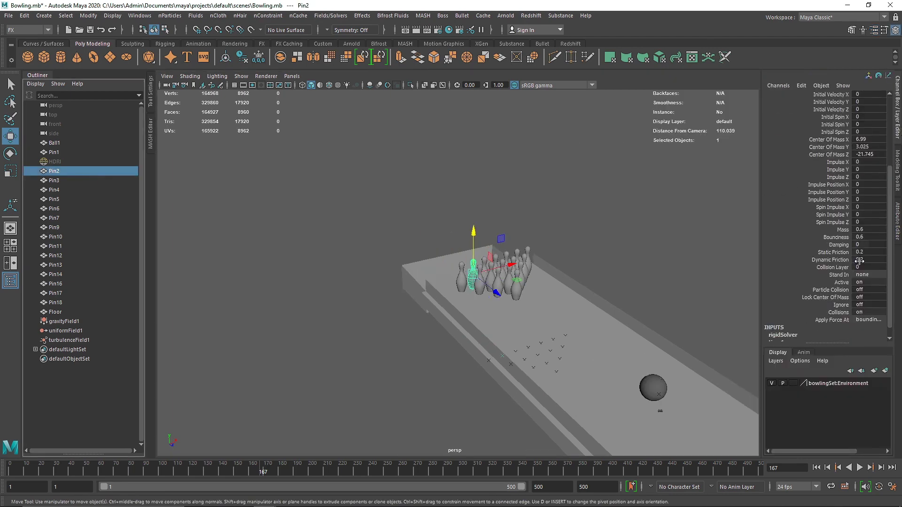
pyautogui.click(844, 230)
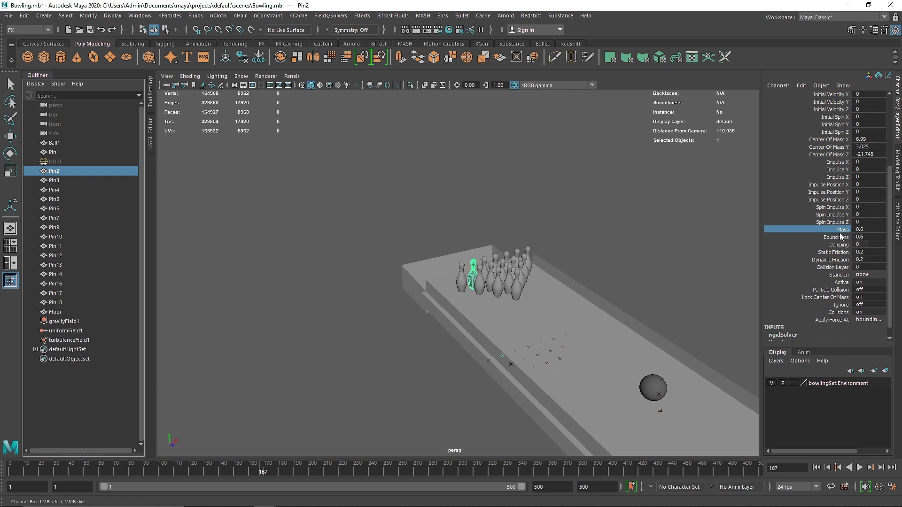
pyautogui.click(661, 384)
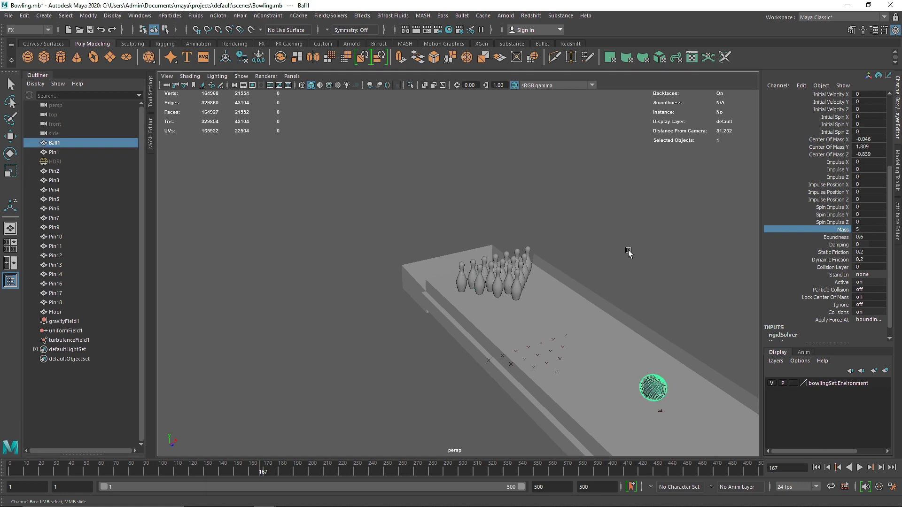
pyautogui.click(516, 287)
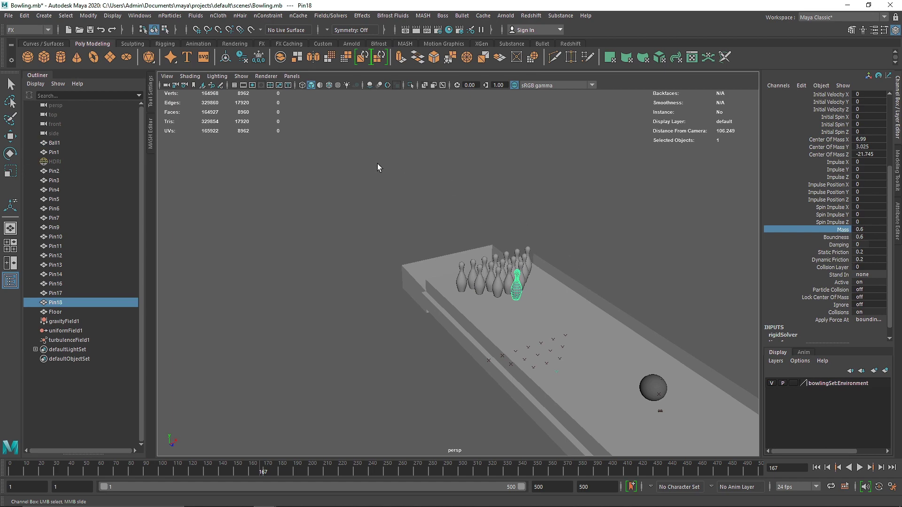
pyautogui.moveTo(326, 188); pyautogui.dragTo(535, 310)
pyautogui.press('w')
pyautogui.click(447, 192)
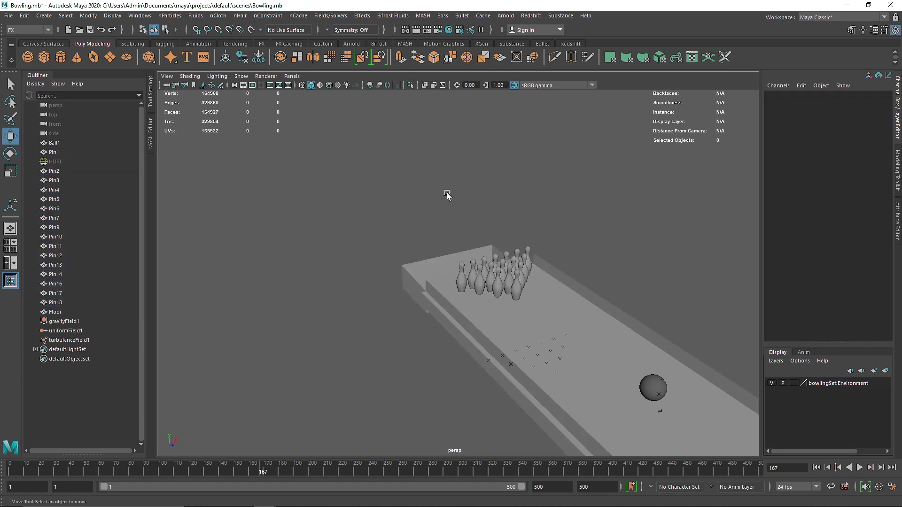
pyautogui.moveTo(326, 147); pyautogui.dragTo(530, 266)
pyautogui.moveTo(625, 306); pyautogui.dragTo(691, 404)
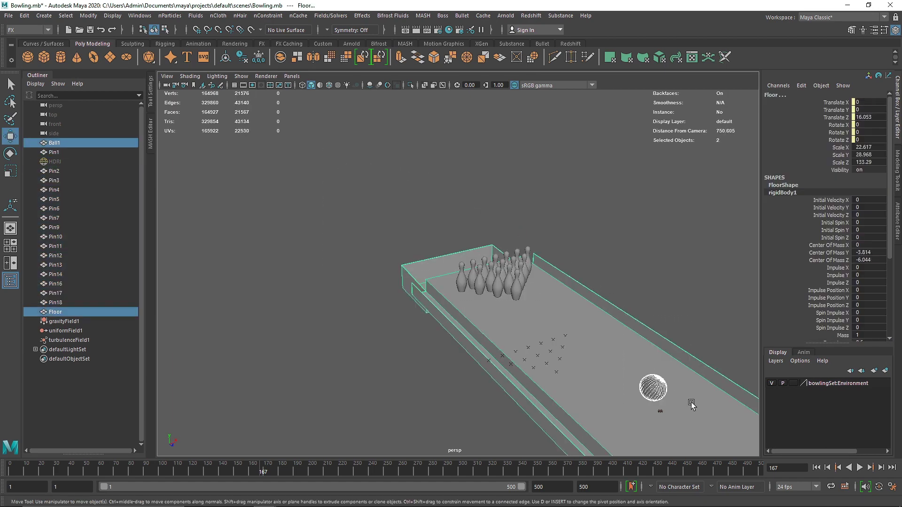
pyautogui.click(703, 270)
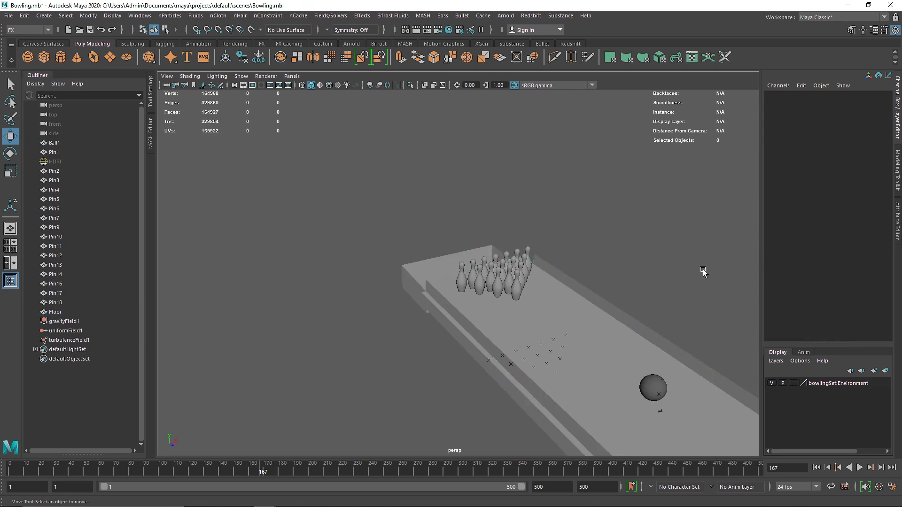
# - Open the uniform field's attributes, check its magnitude, and view the lane from behind the pins
pyautogui.click(65, 330)
pyautogui.hotkey('ctrl', 'a')
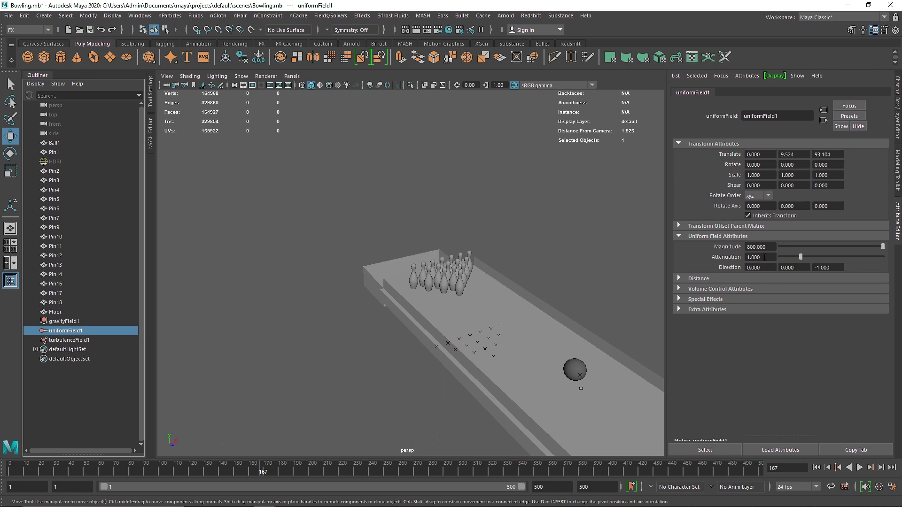
pyautogui.moveTo(773, 247); pyautogui.dragTo(713, 249)
pyautogui.scroll(-5, 566, 370)
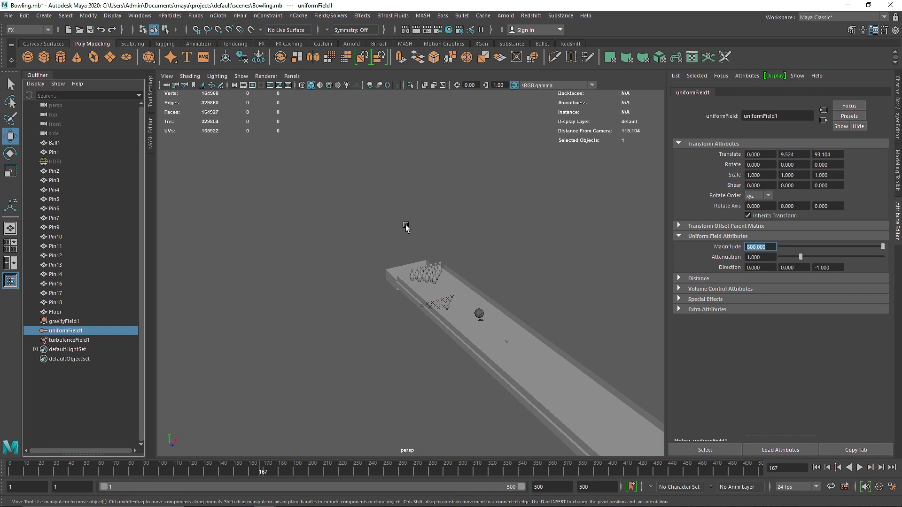
pyautogui.keyDown('alt'); pyautogui.moveTo(422, 281); pyautogui.dragTo(562, 322); pyautogui.keyUp('alt')
pyautogui.keyDown('alt'); pyautogui.moveTo(430, 261); pyautogui.dragTo(490, 238, button='right'); pyautogui.keyUp('alt')
pyautogui.keyDown('alt'); pyautogui.moveTo(490, 238); pyautogui.dragTo(483, 249); pyautogui.keyUp('alt')
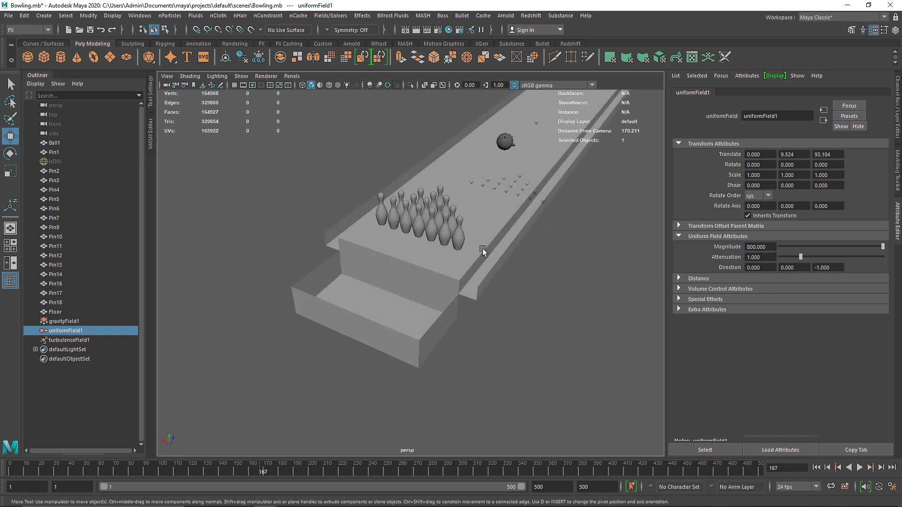
pyautogui.keyDown('alt'); pyautogui.moveTo(534, 205); pyautogui.dragTo(509, 314, button='middle'); pyautogui.keyUp('alt')
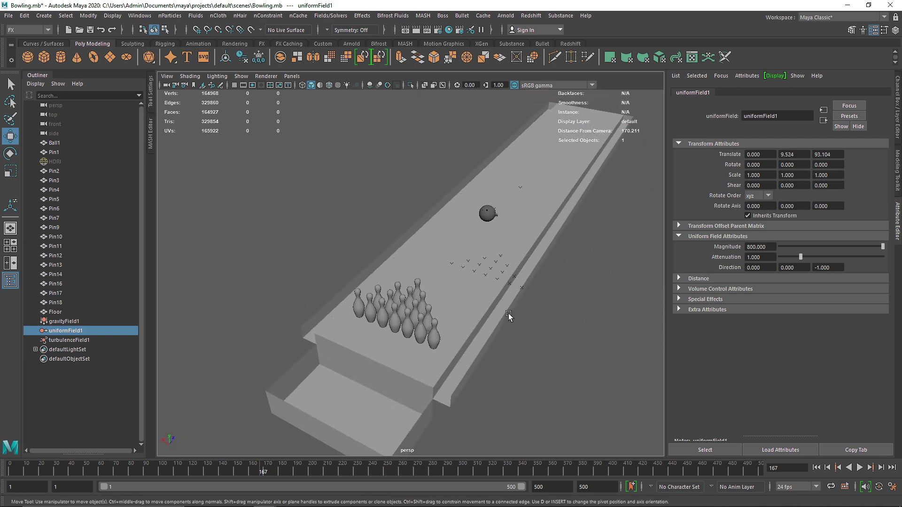